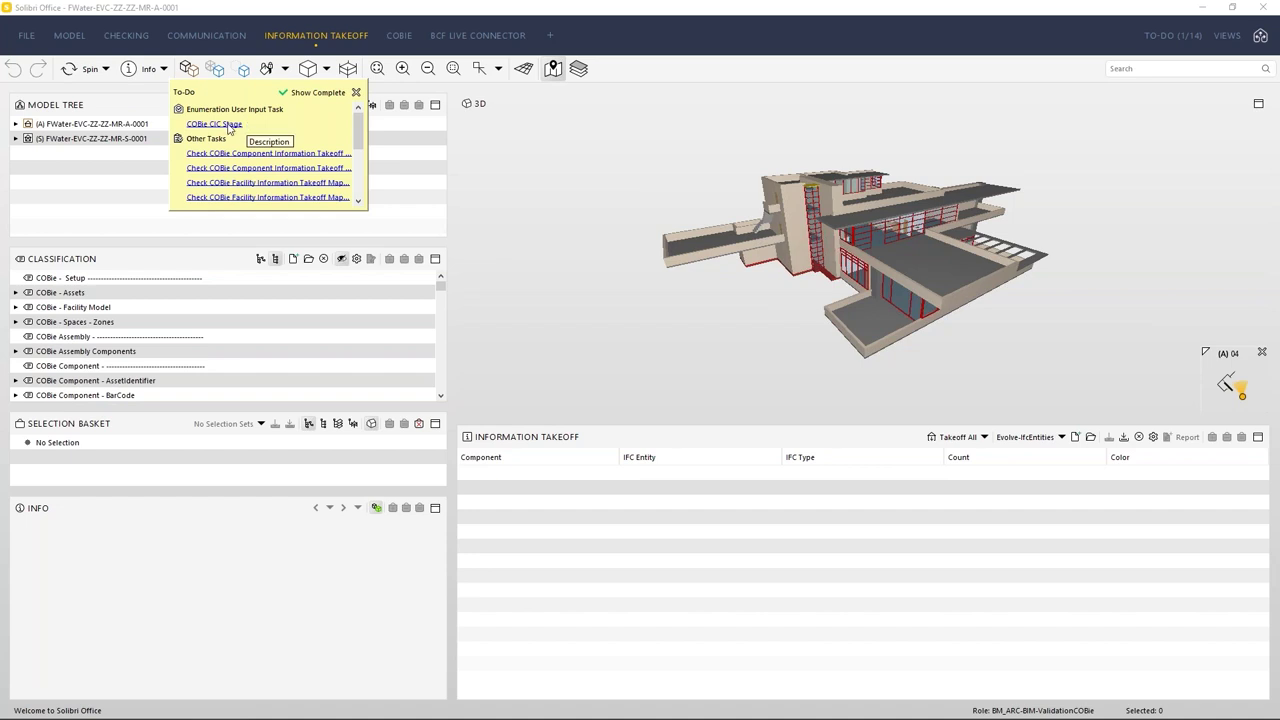
Set the COBie CIC Stage task to the Stage 4 technical option ending with data drop 2b, and close the to-do list.
click(228, 124)
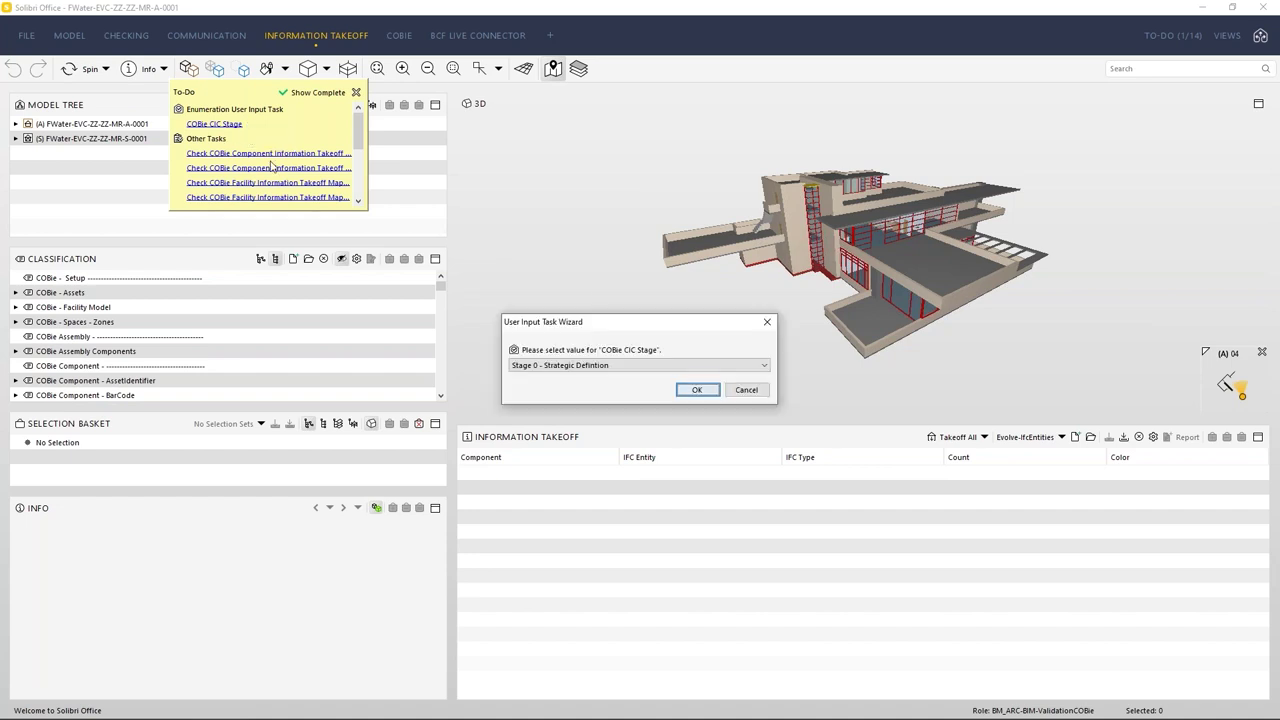
click(614, 366)
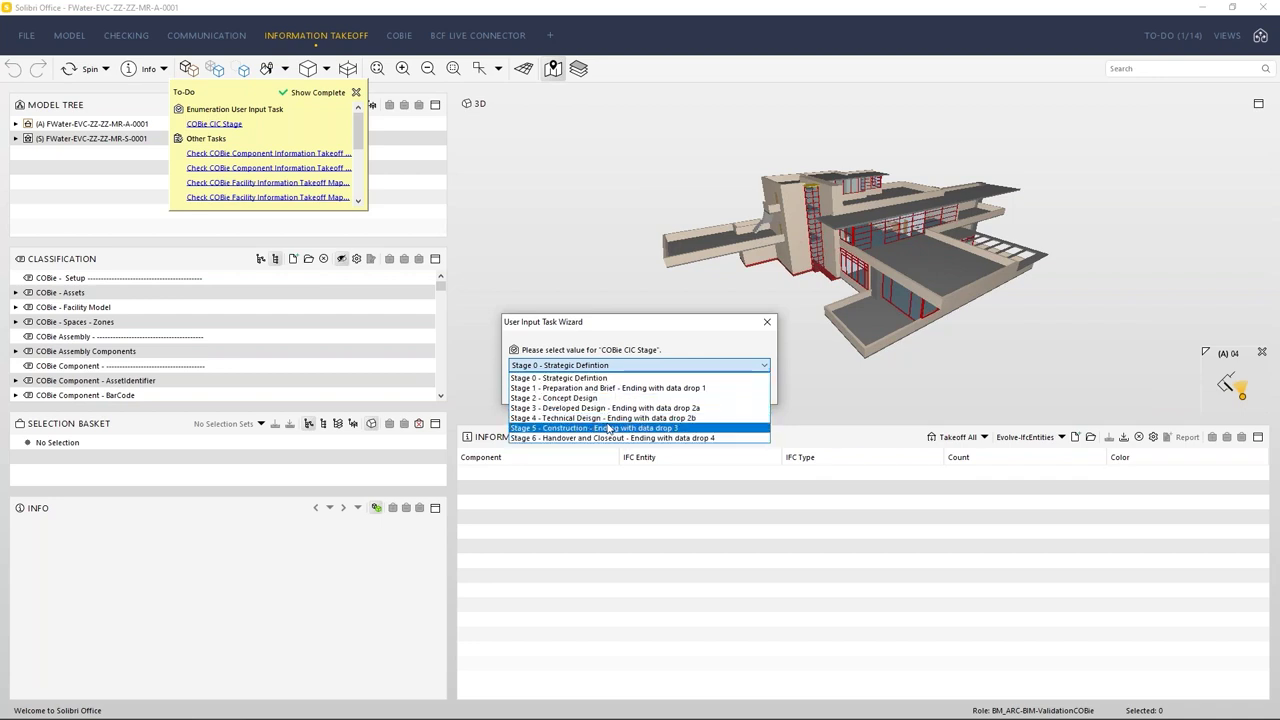
click(607, 418)
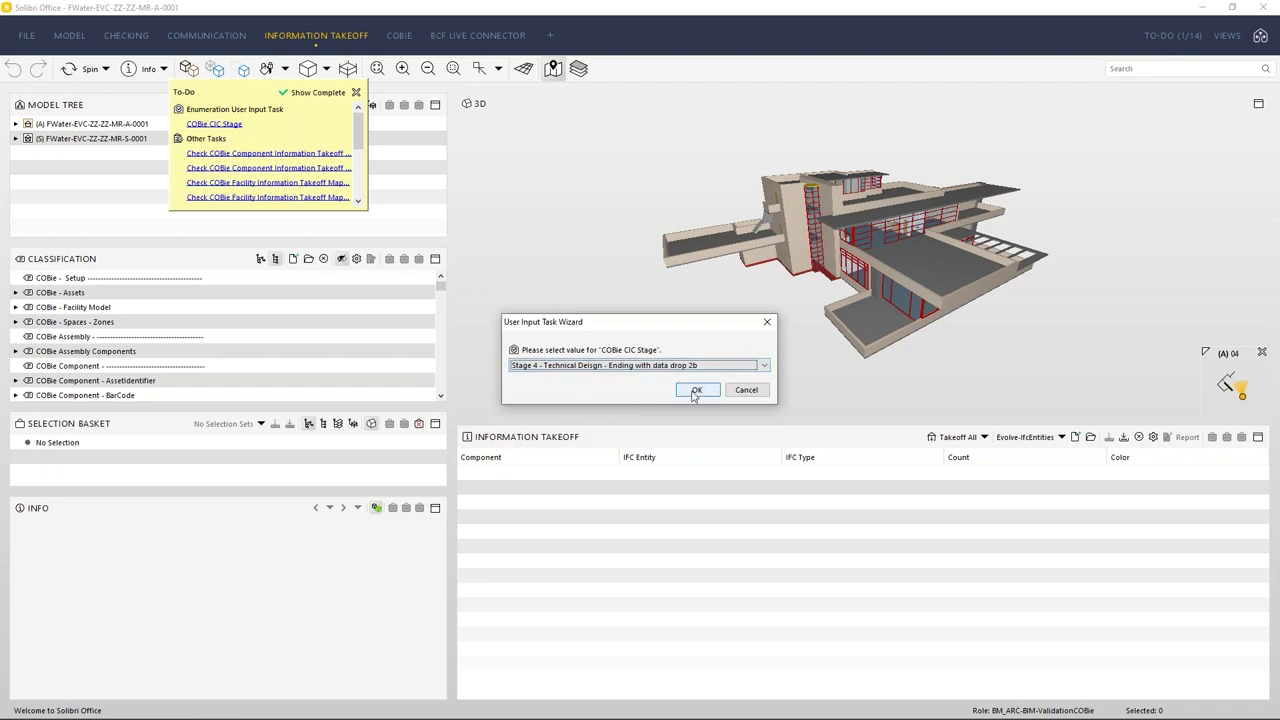
click(699, 390)
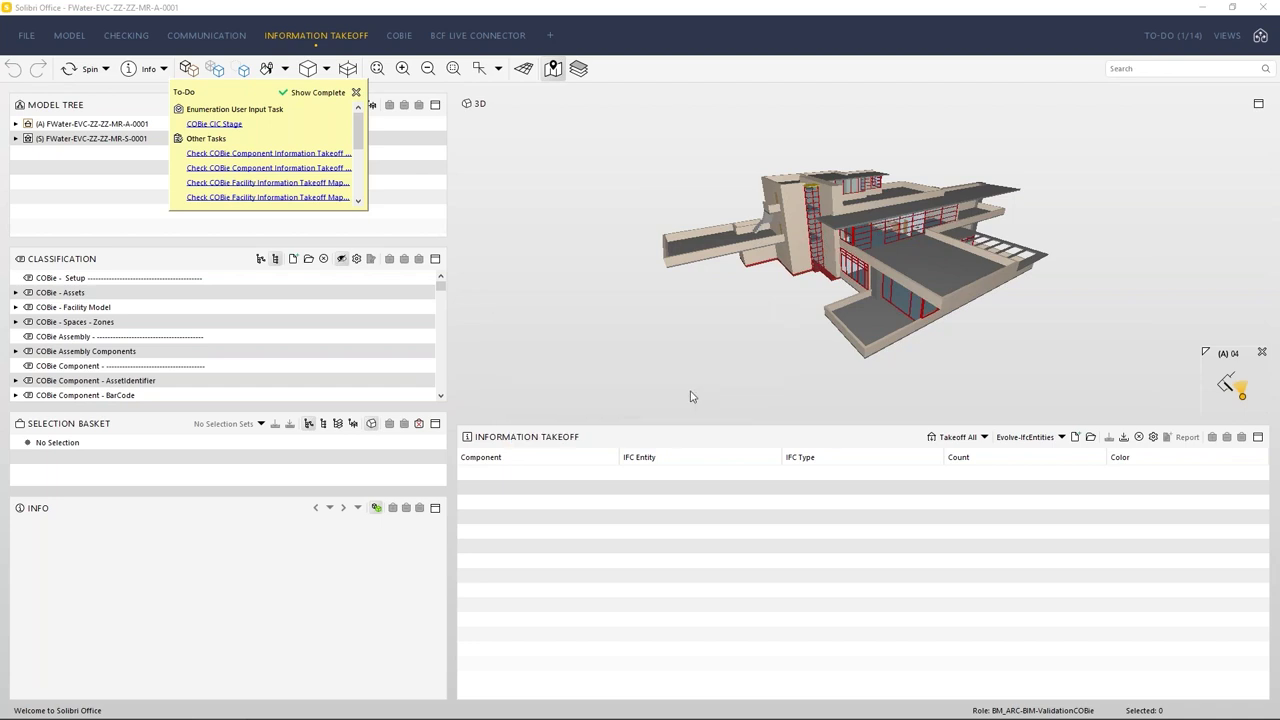
click(356, 93)
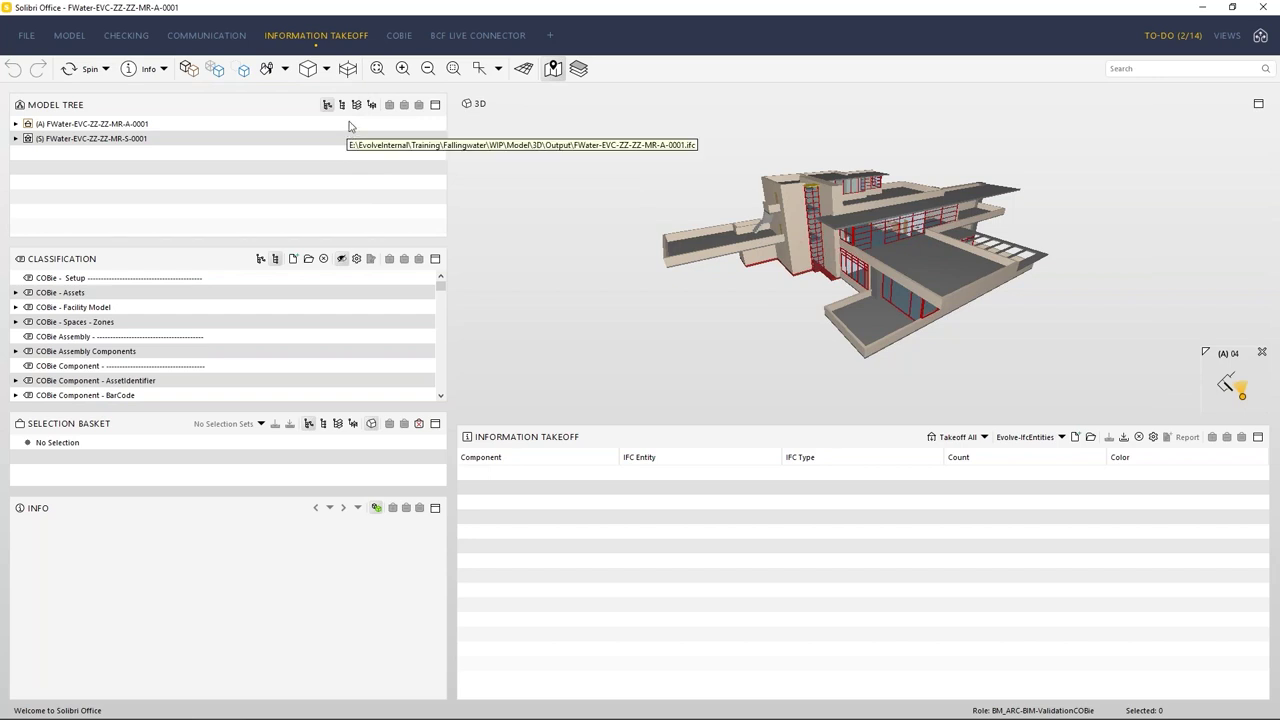
In the COBie layout, examine the classification rules of COBie - Assets down to the last rule, and close the settings without changes.
click(399, 36)
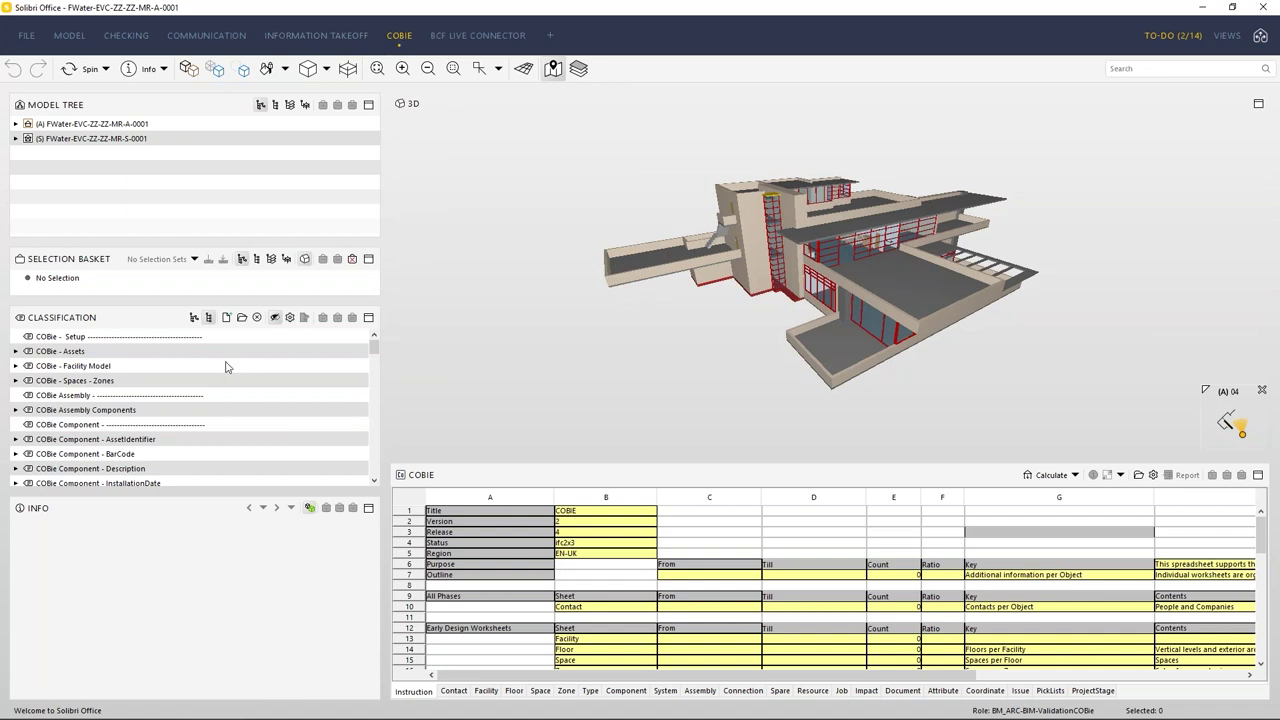
click(17, 353)
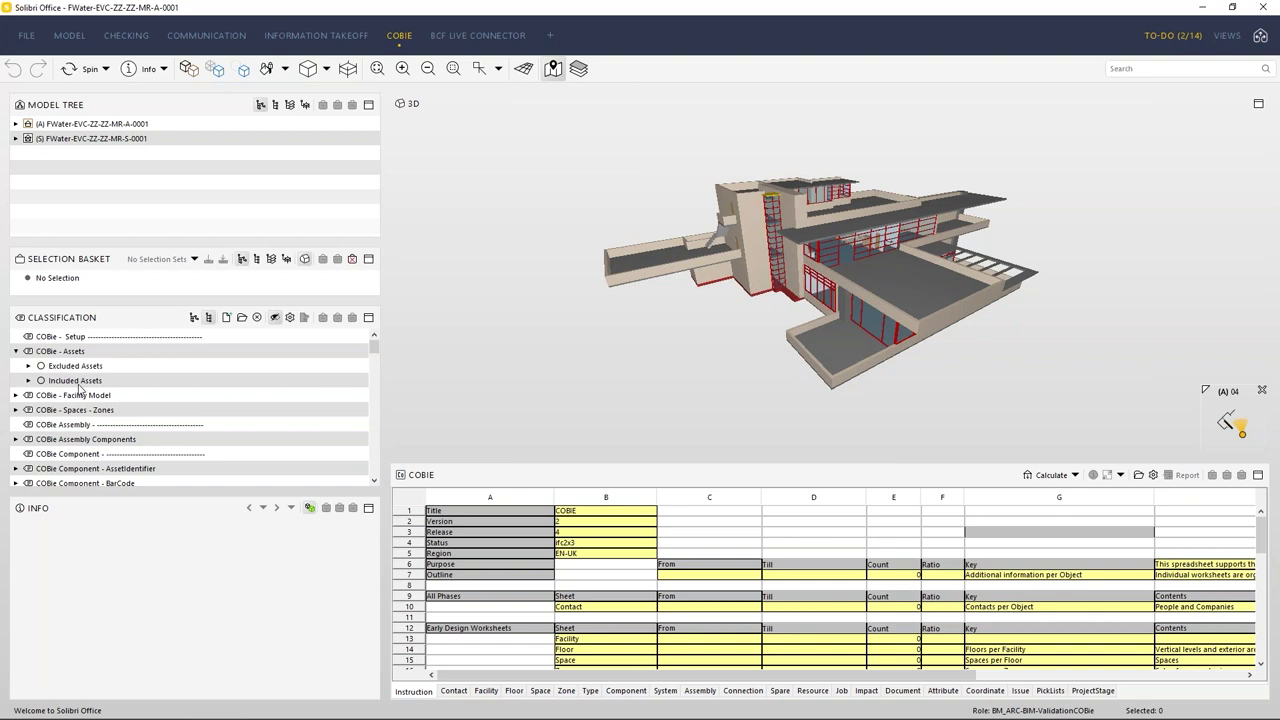
right_click(73, 352)
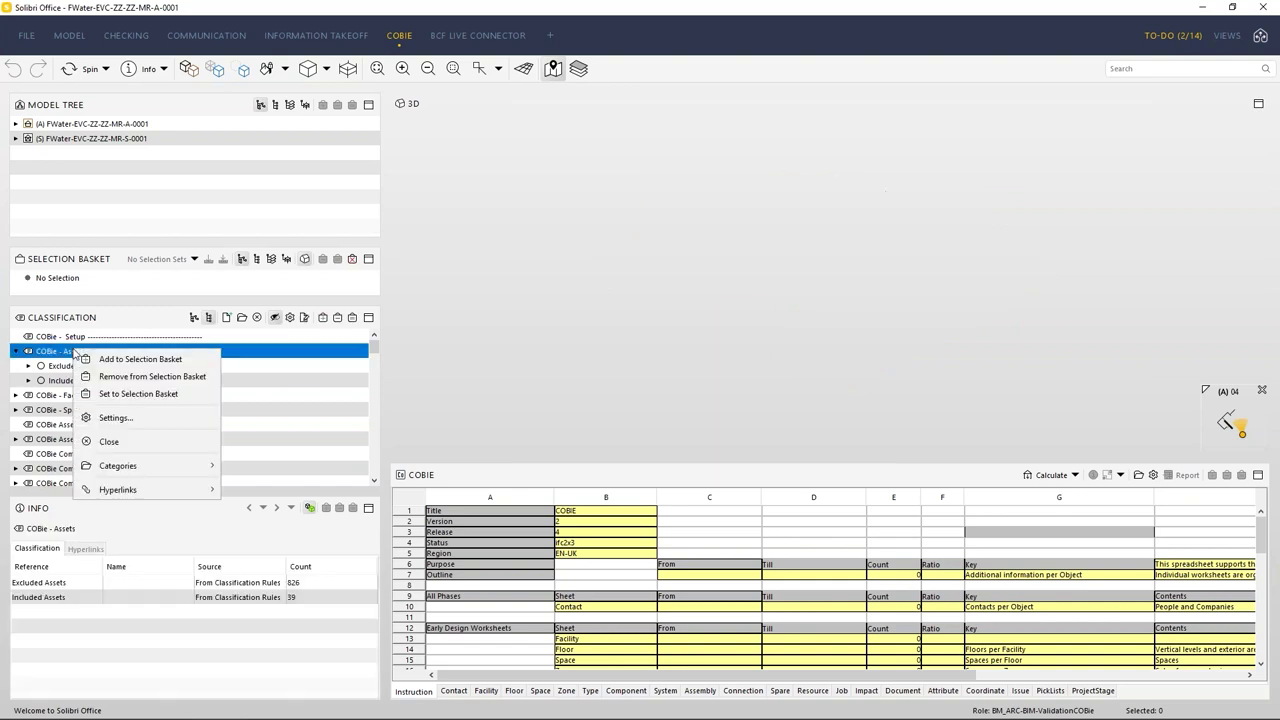
click(116, 418)
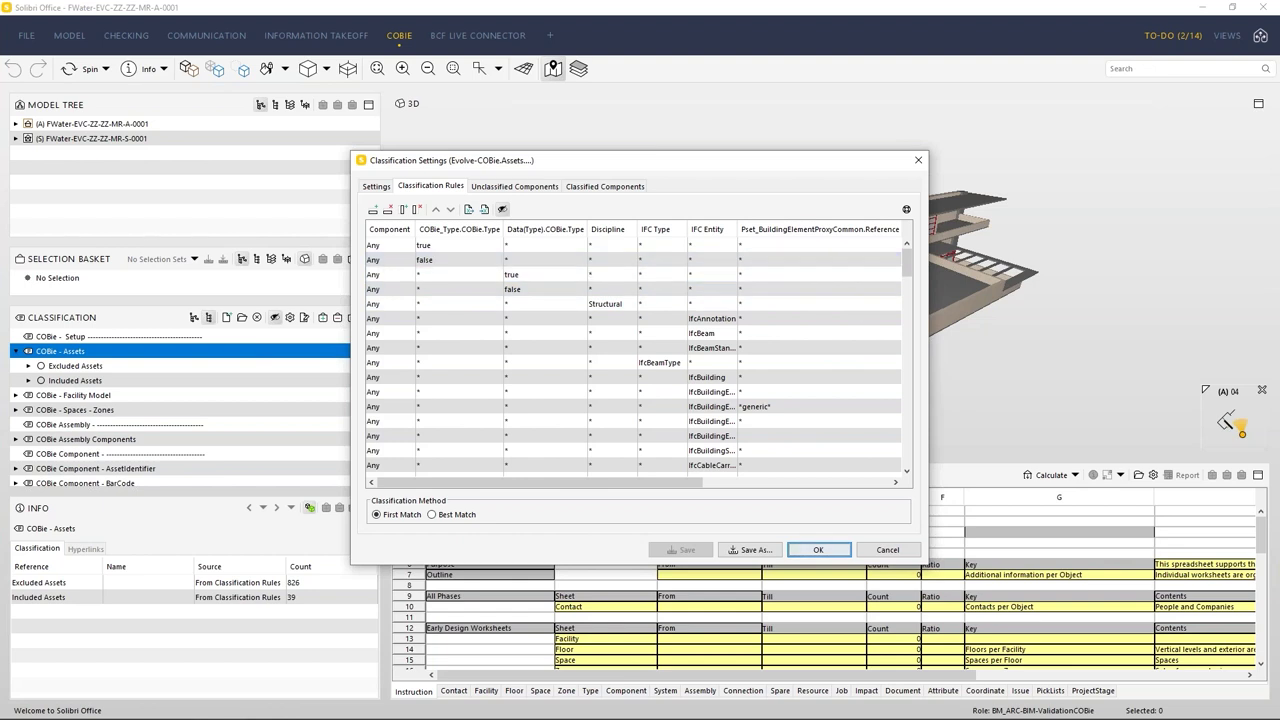
drag(927, 366, 1140, 366)
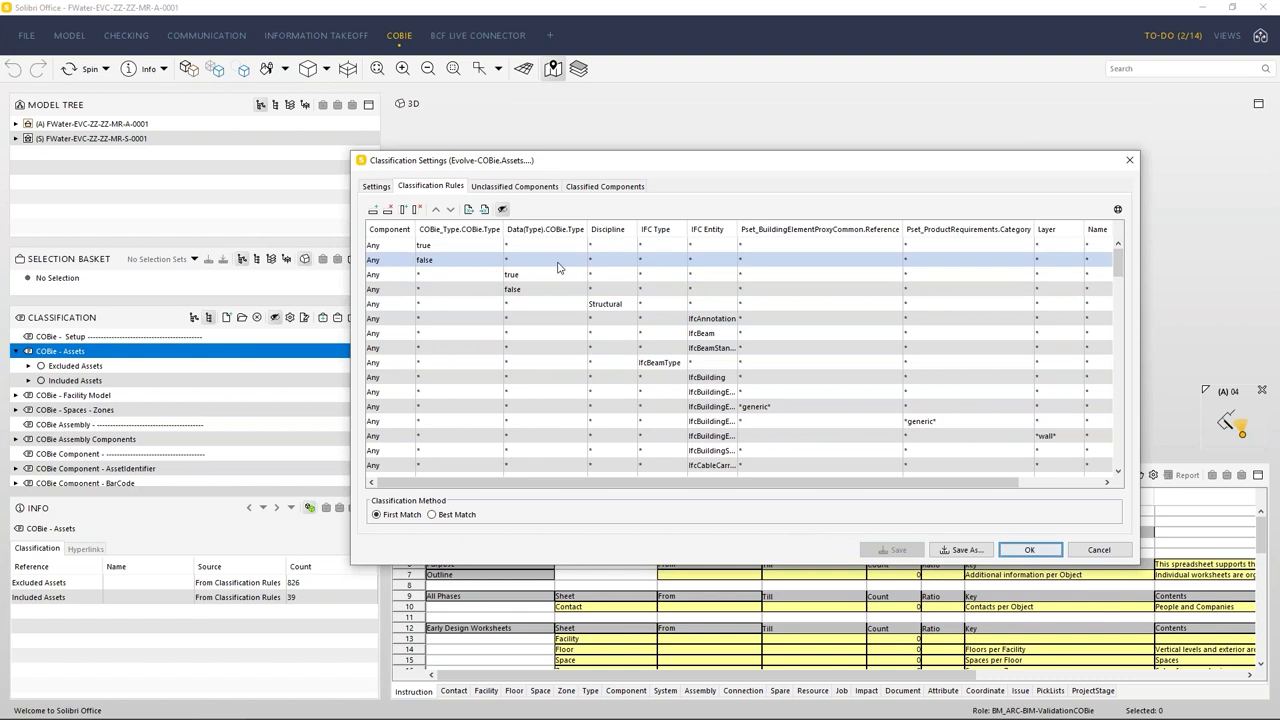
scroll(797, 331, down, 1)
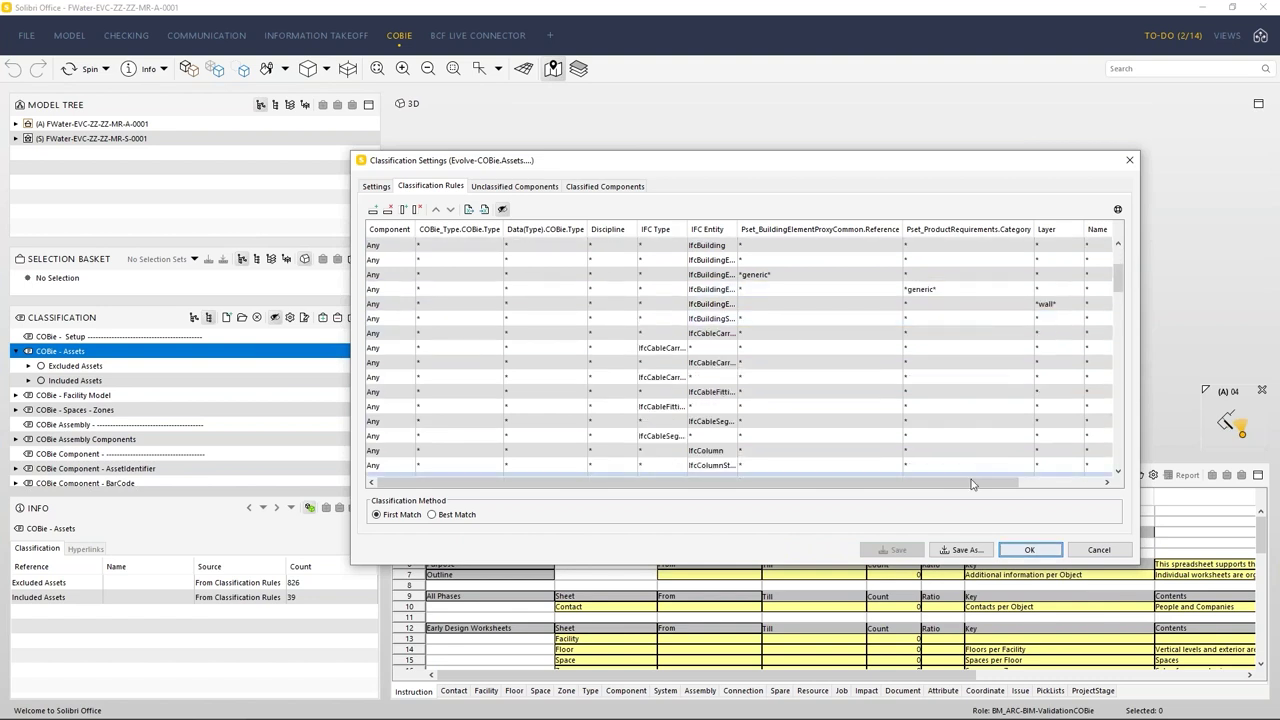
scroll(874, 486, down, 2)
drag(874, 483, 968, 491)
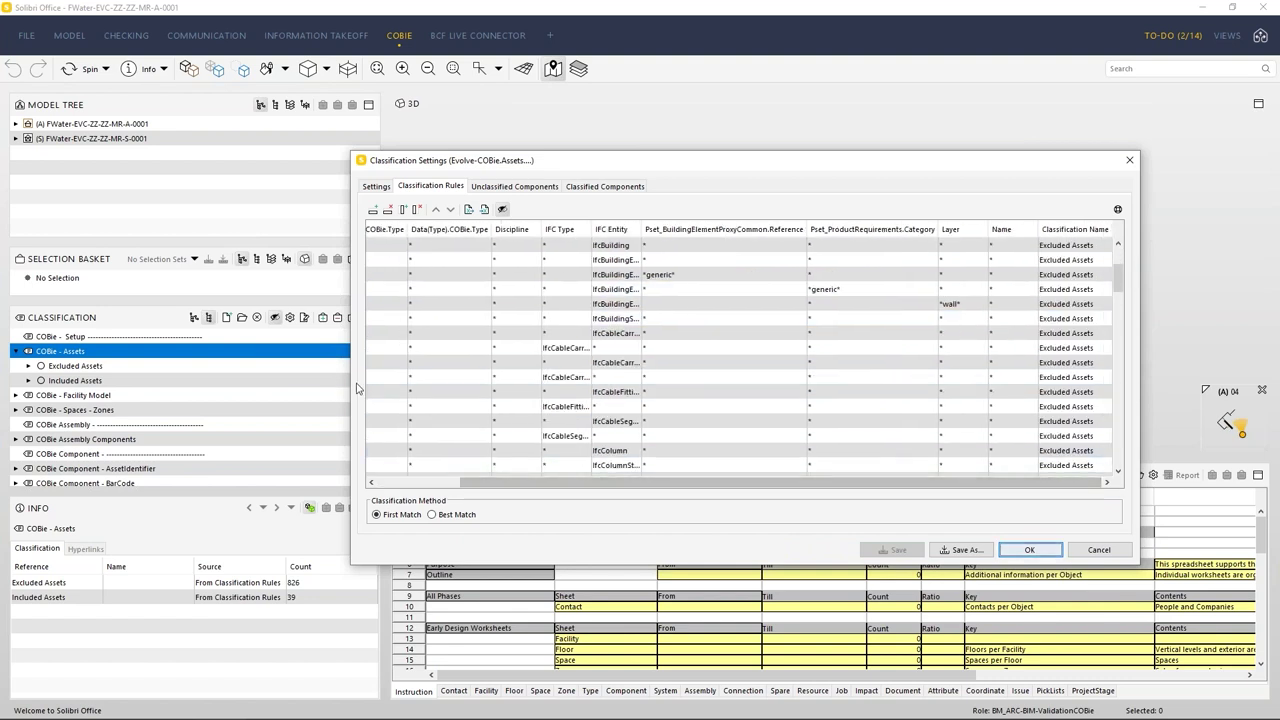
drag(348, 384, 145, 384)
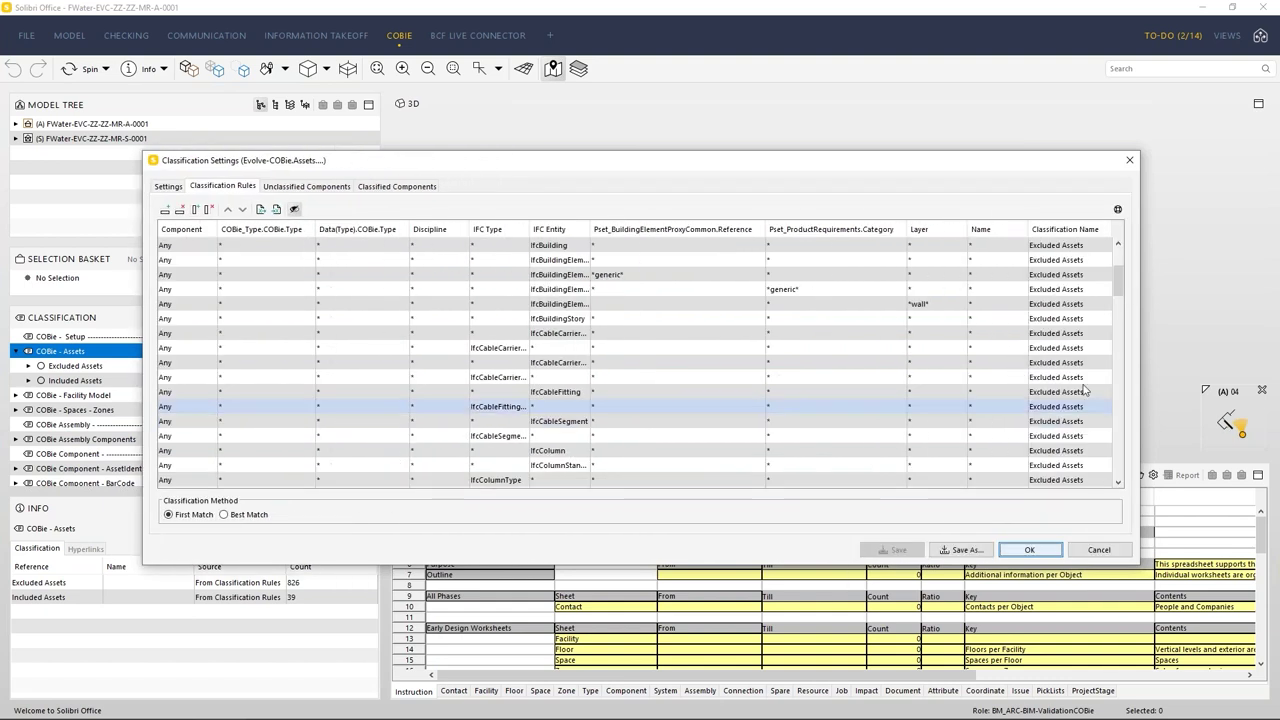
drag(1119, 288, 1119, 458)
click(1037, 468)
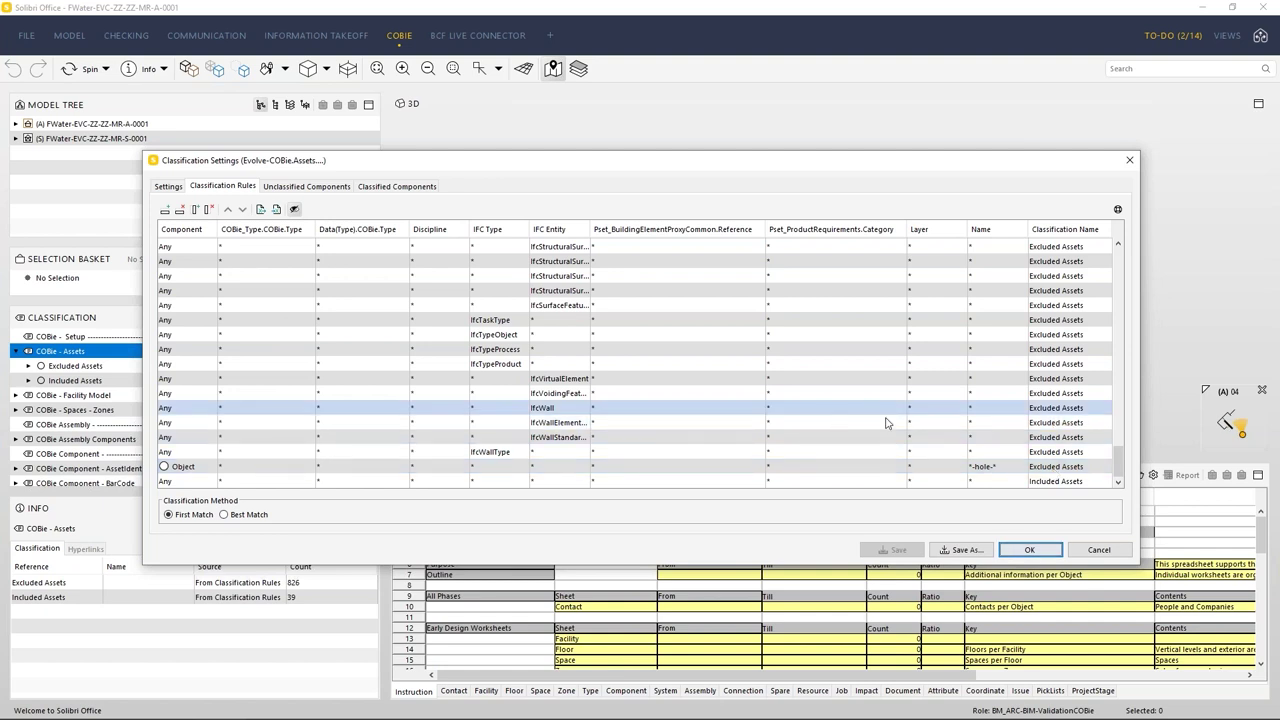
click(1100, 550)
Review the classification rules of COBie Component - Name across to the Classification Name column, and close the settings.
scroll(163, 401, down, 3)
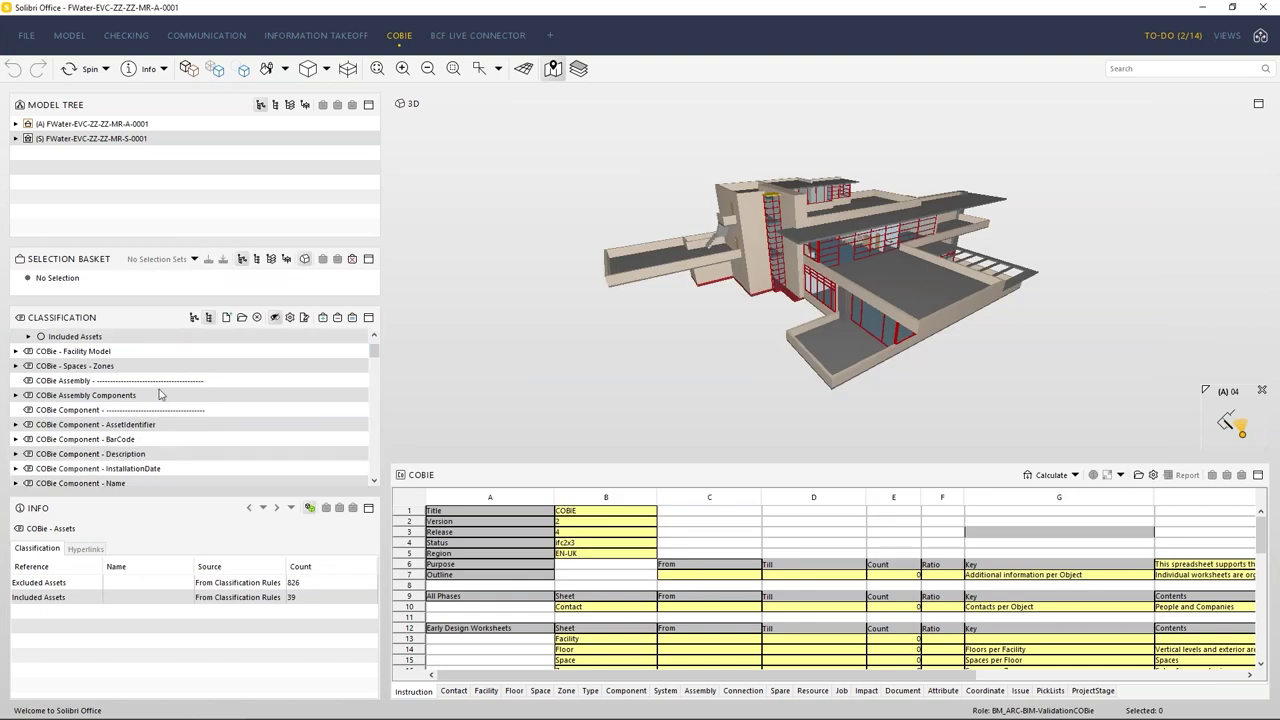
scroll(156, 392, down, 1)
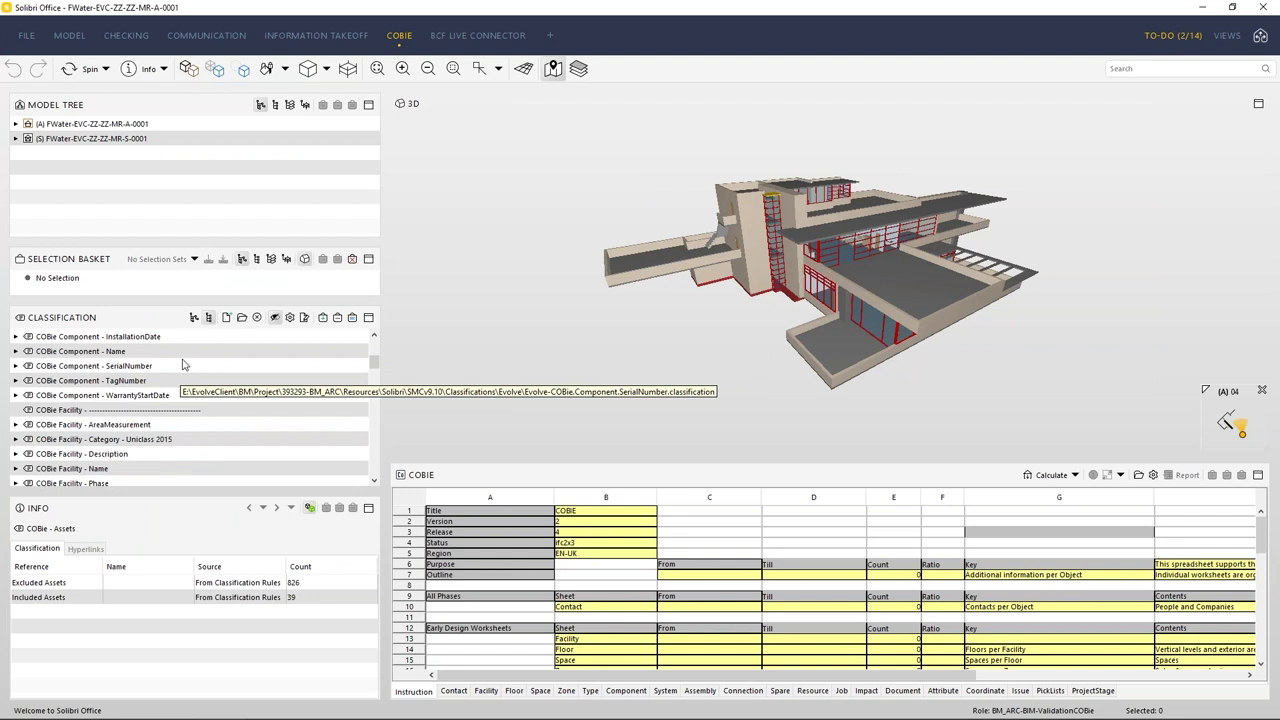
right_click(108, 352)
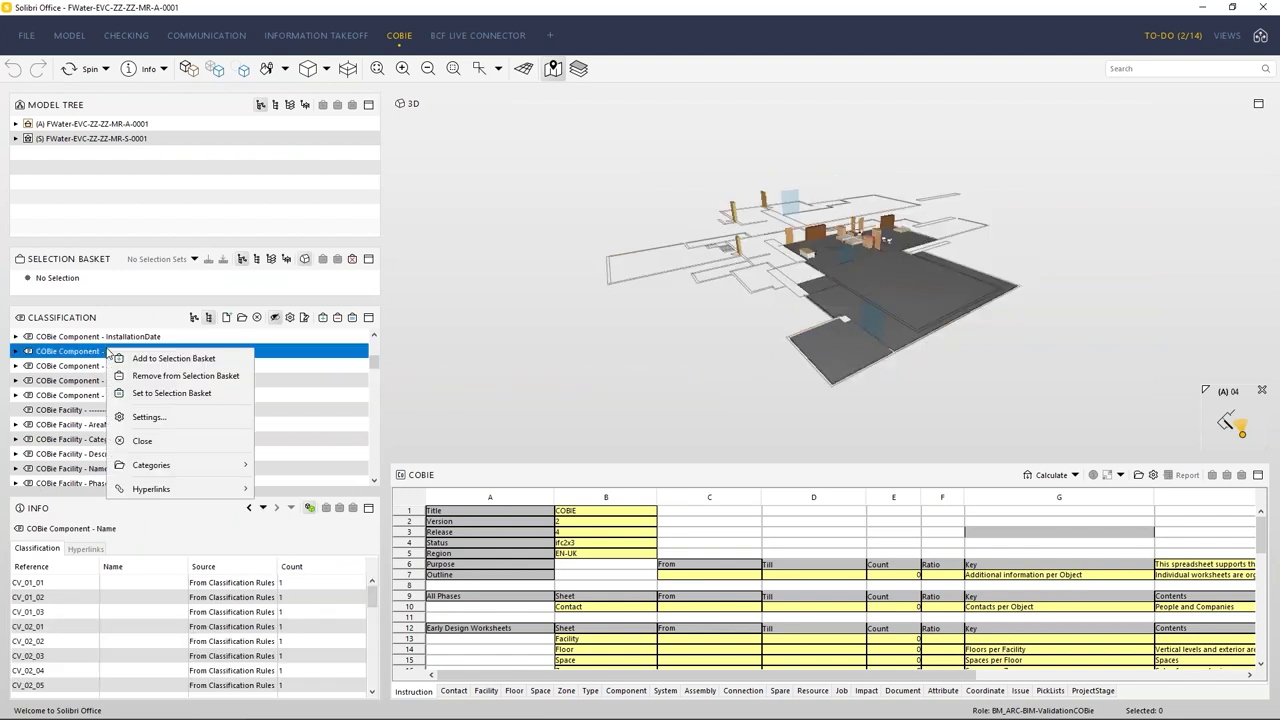
click(167, 417)
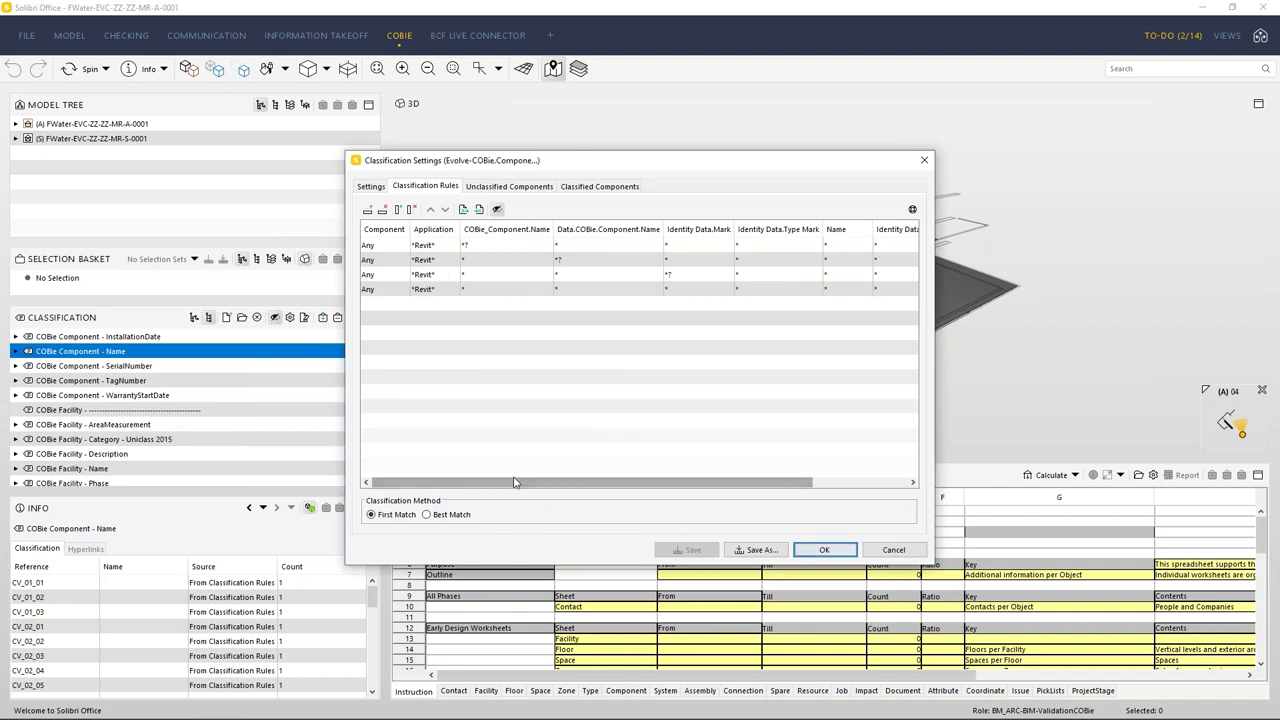
drag(514, 486, 660, 497)
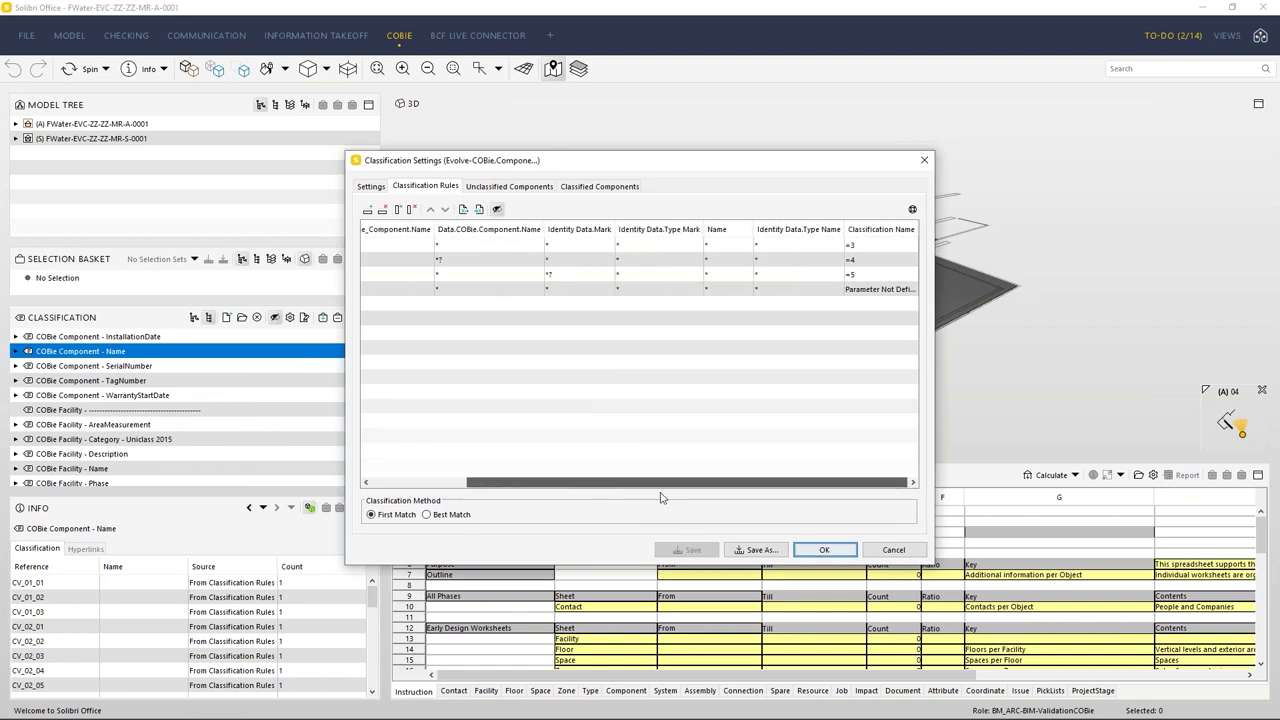
click(924, 160)
Open the classification rules of COBie Type - Name and examine the component, parameter and Classification Name columns.
scroll(147, 412, down, 3)
scroll(145, 410, down, 3)
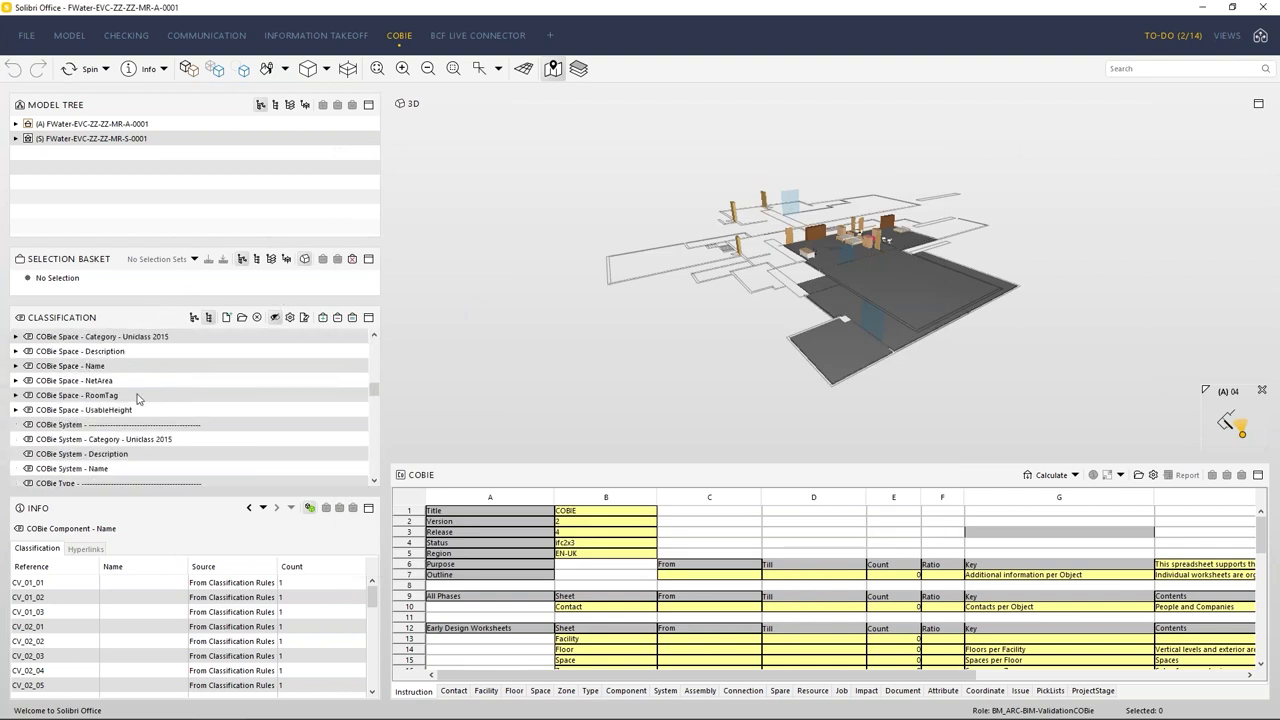
scroll(136, 399, down, 1)
scroll(100, 447, down, 3)
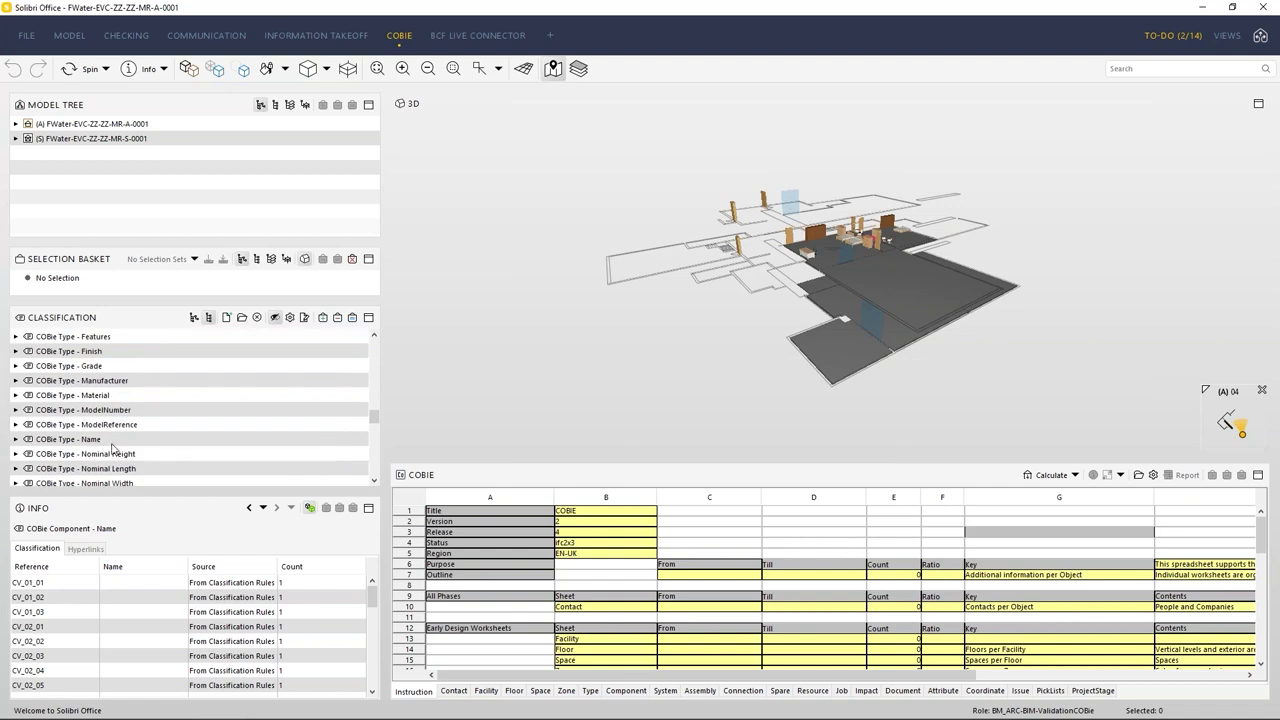
right_click(93, 444)
click(245, 508)
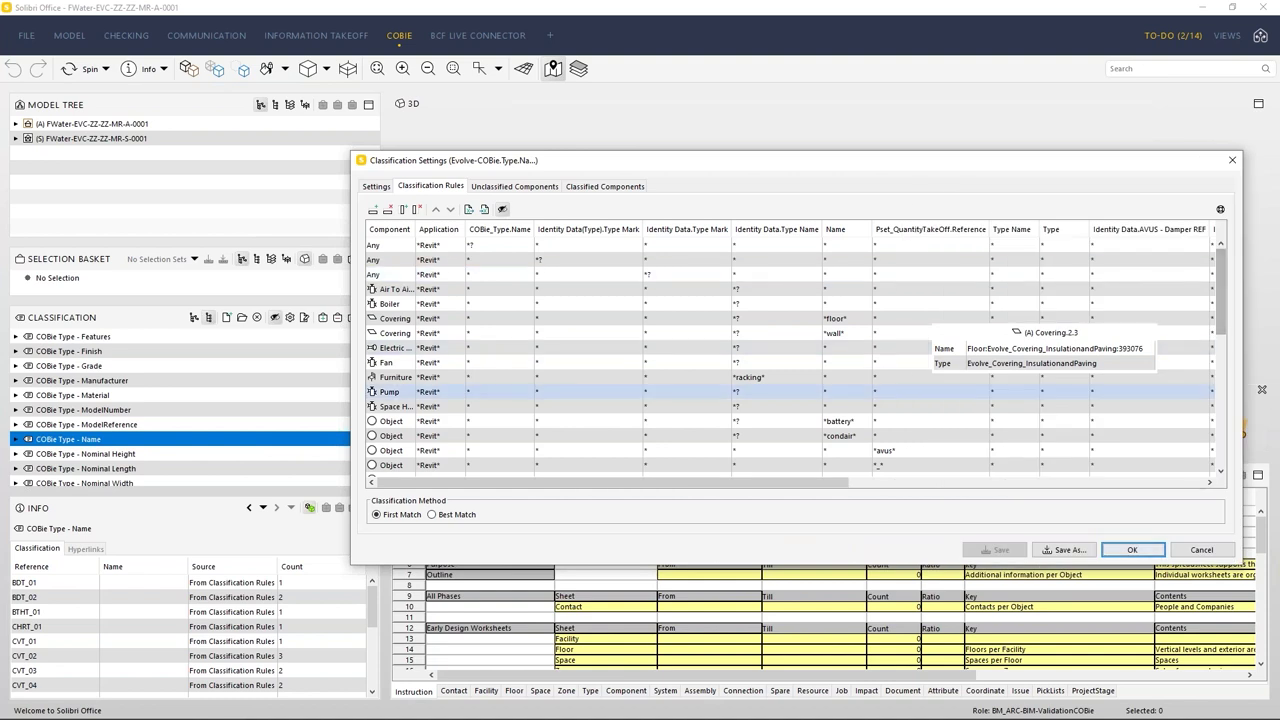
drag(346, 377, 173, 378)
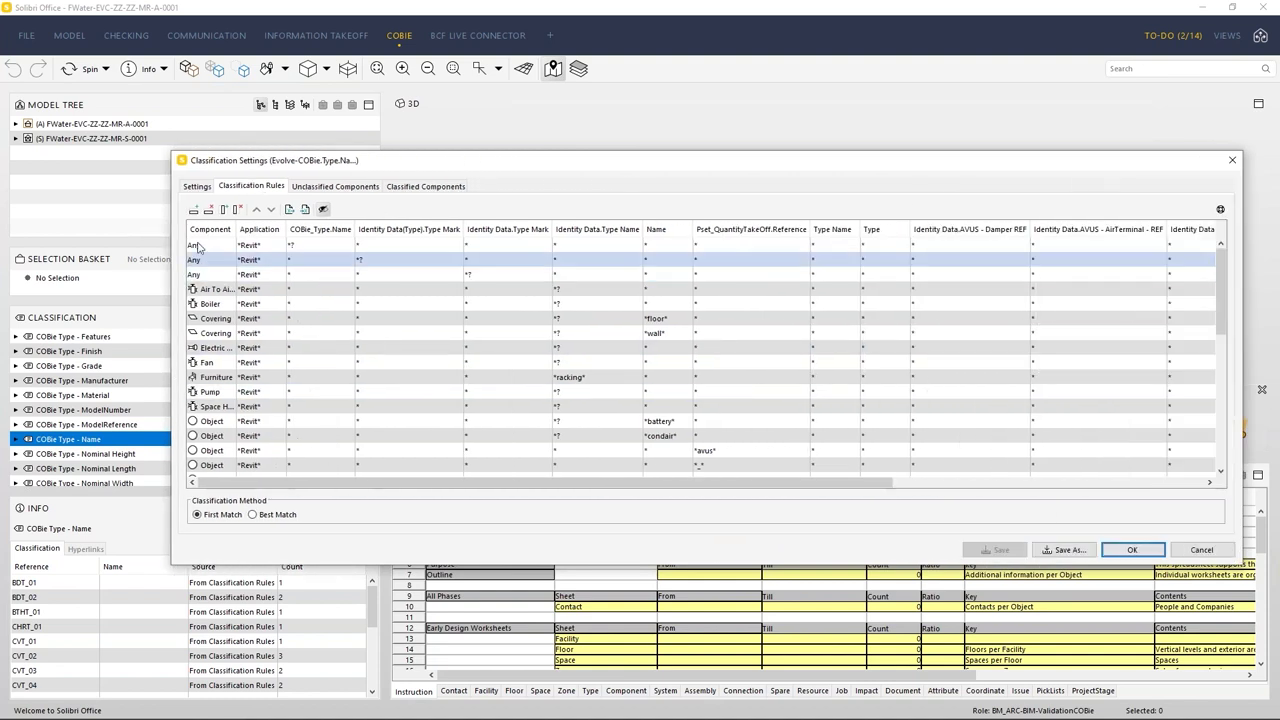
drag(235, 232, 333, 232)
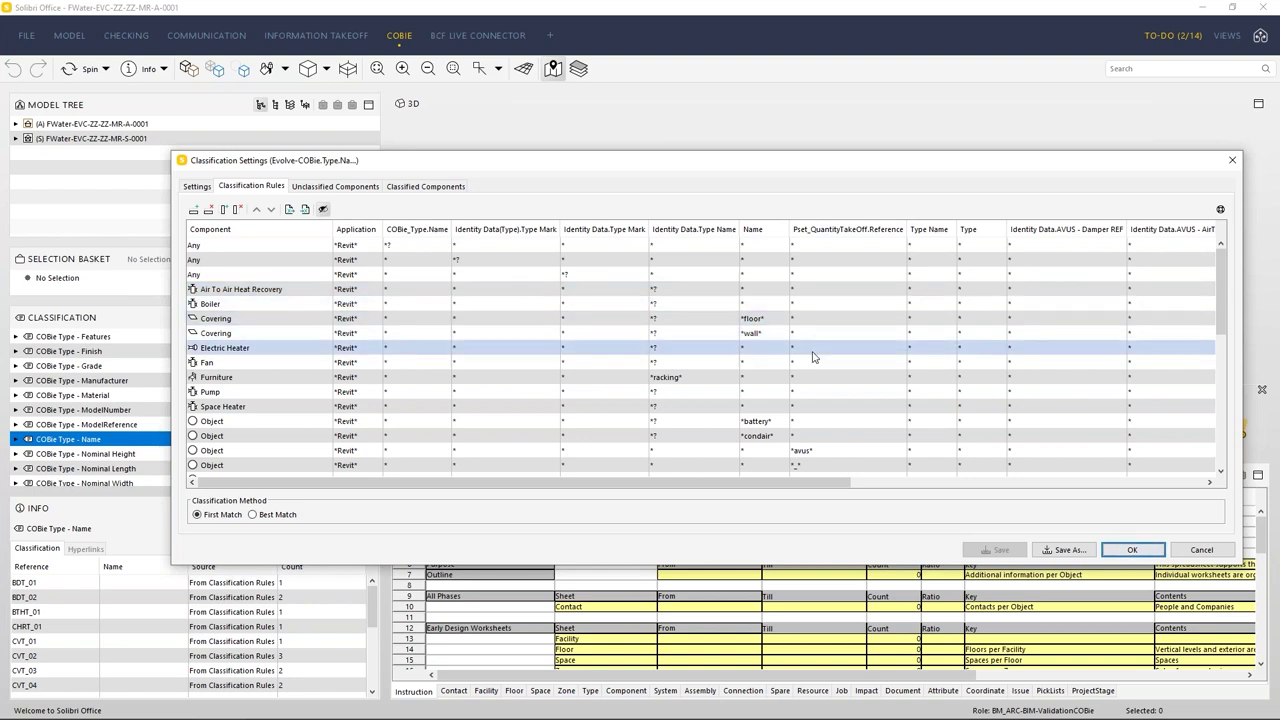
drag(846, 482, 1190, 483)
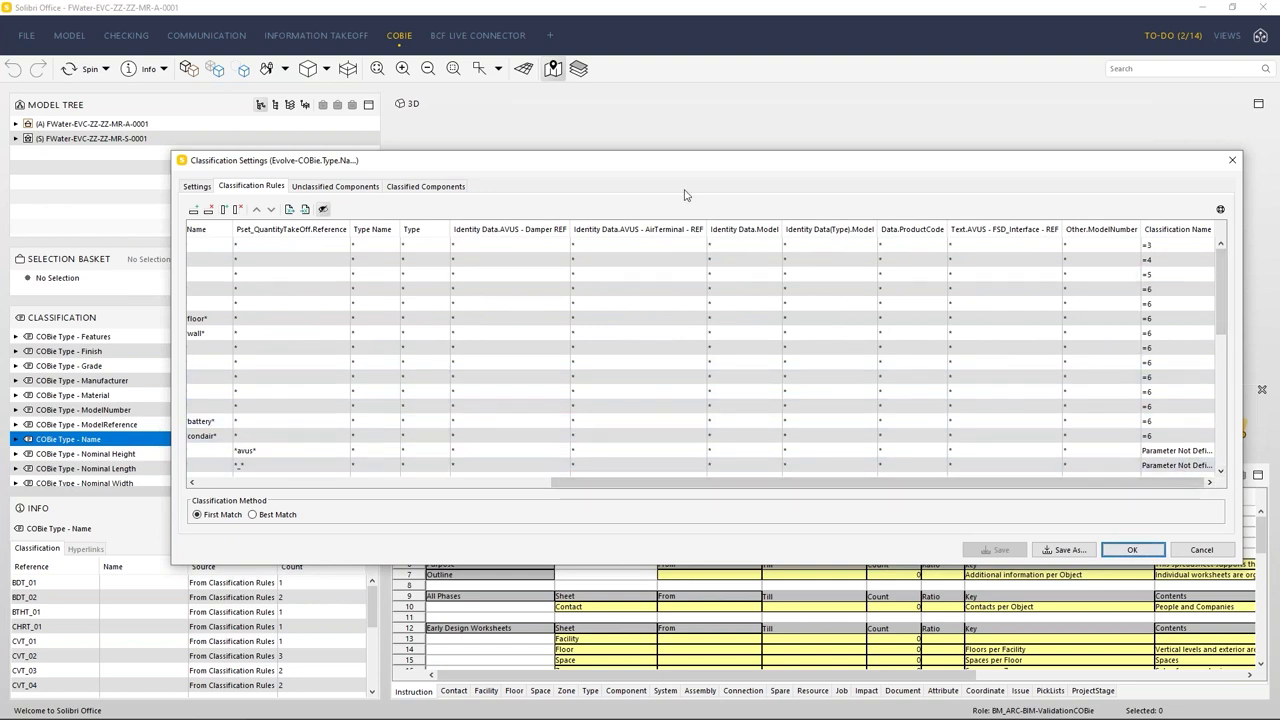
drag(1085, 487, 654, 503)
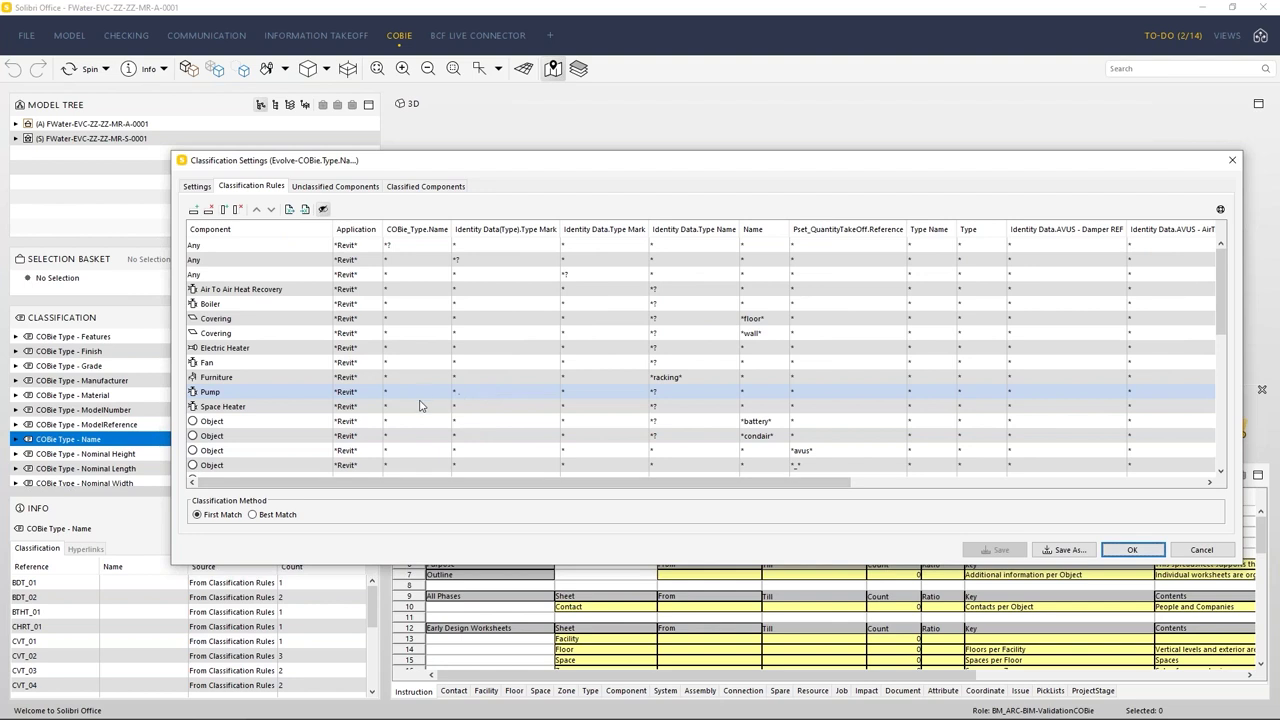
Select the Furniture rule with type name *racking* and inspect its parameter and Classification Name columns.
click(281, 383)
click(281, 383)
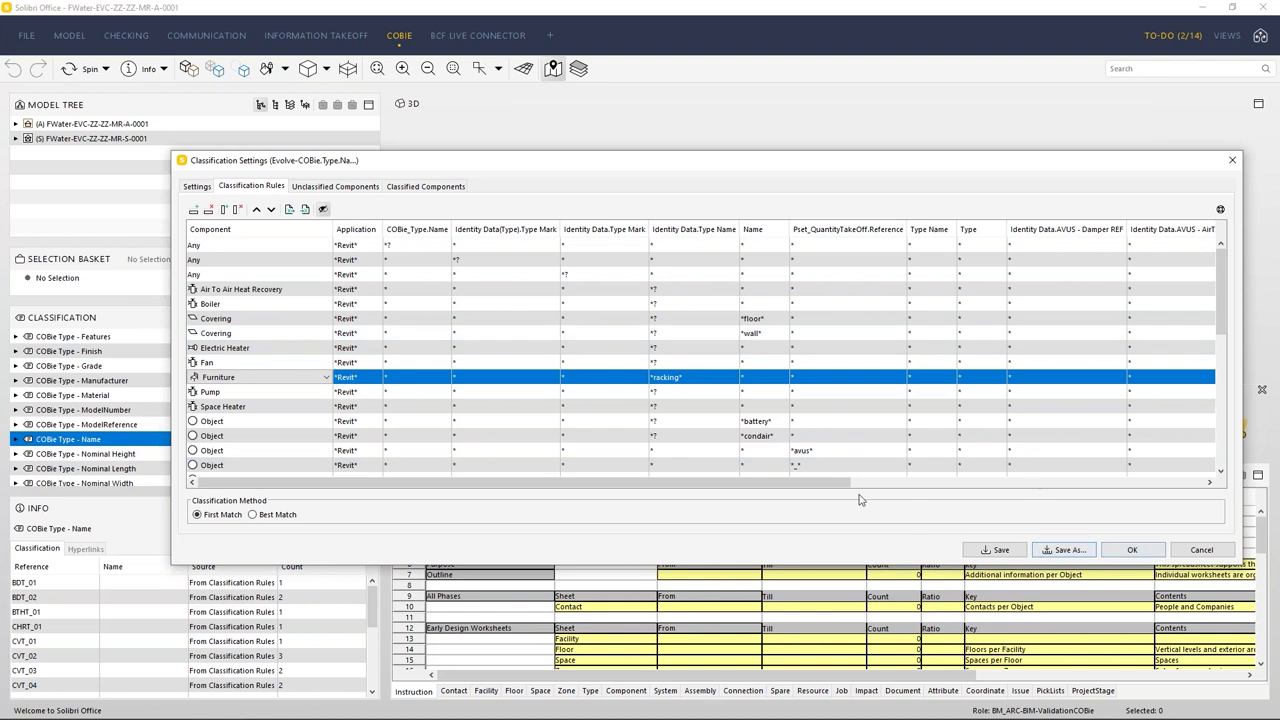
drag(807, 487, 1167, 485)
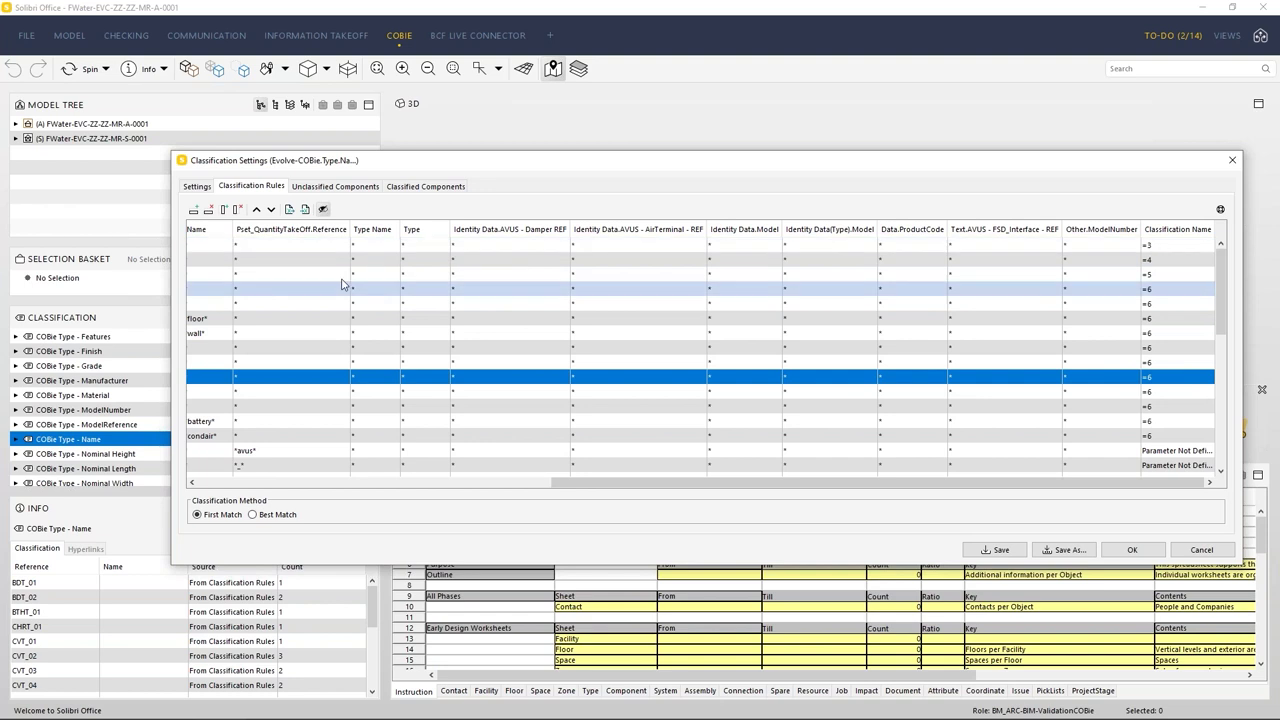
drag(636, 484, 375, 482)
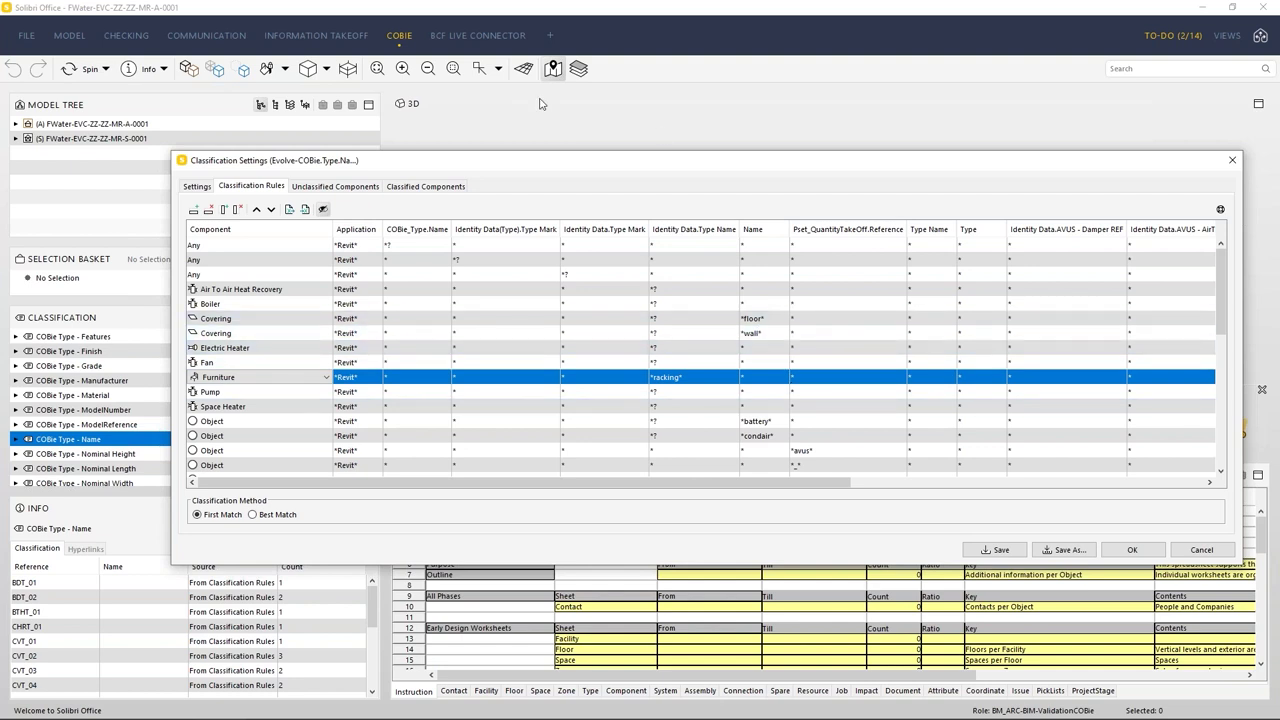
Check the unclassified and classified components of COBie Type - Name, revisit its rules, and close the settings without saving.
click(320, 189)
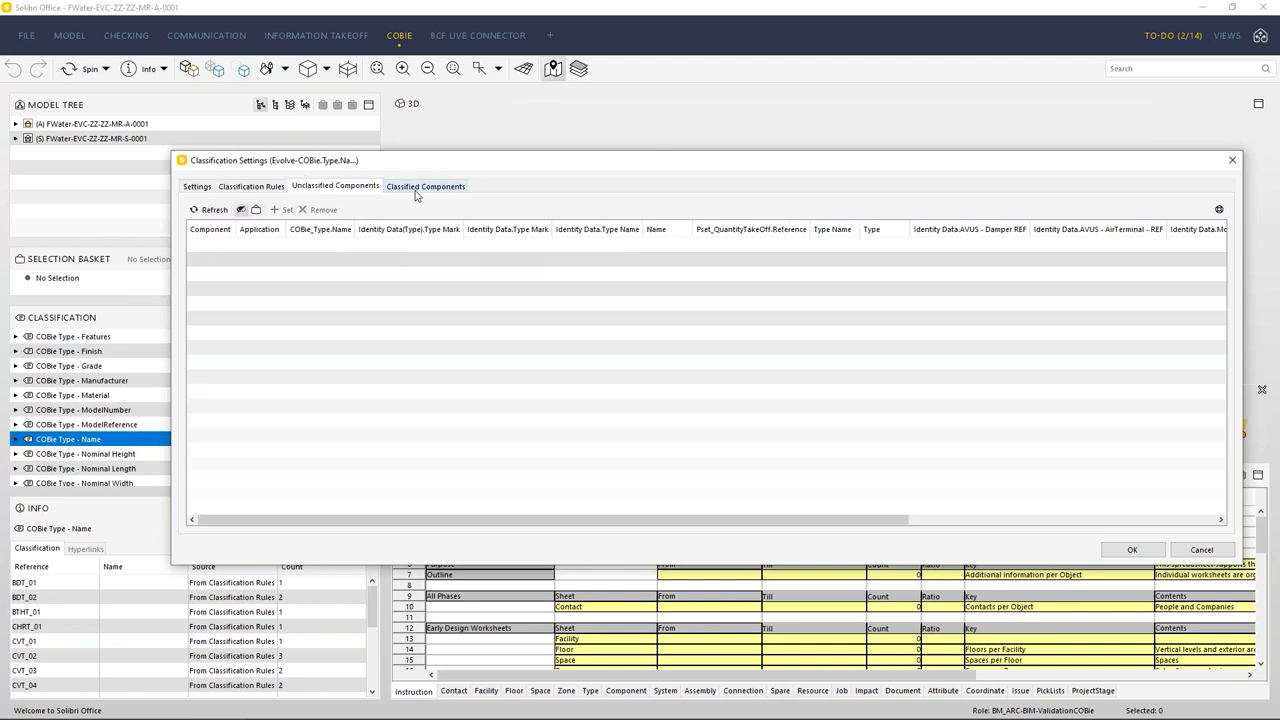
click(417, 191)
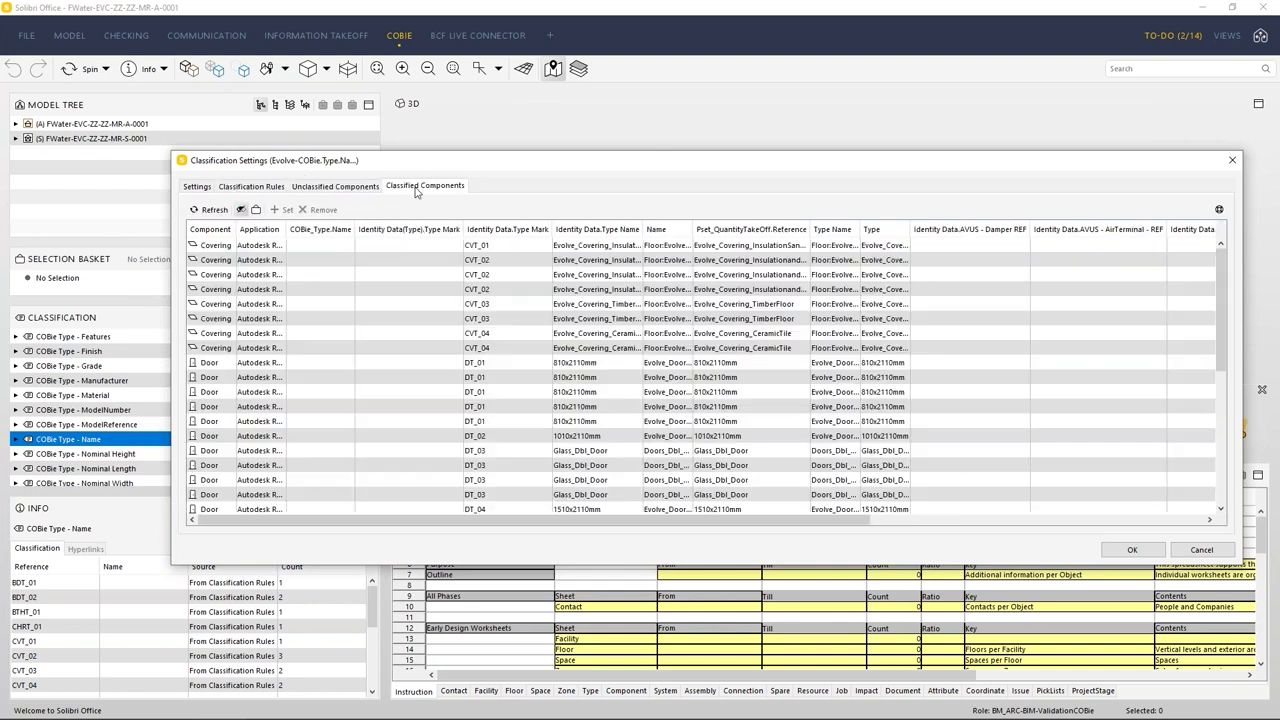
click(349, 189)
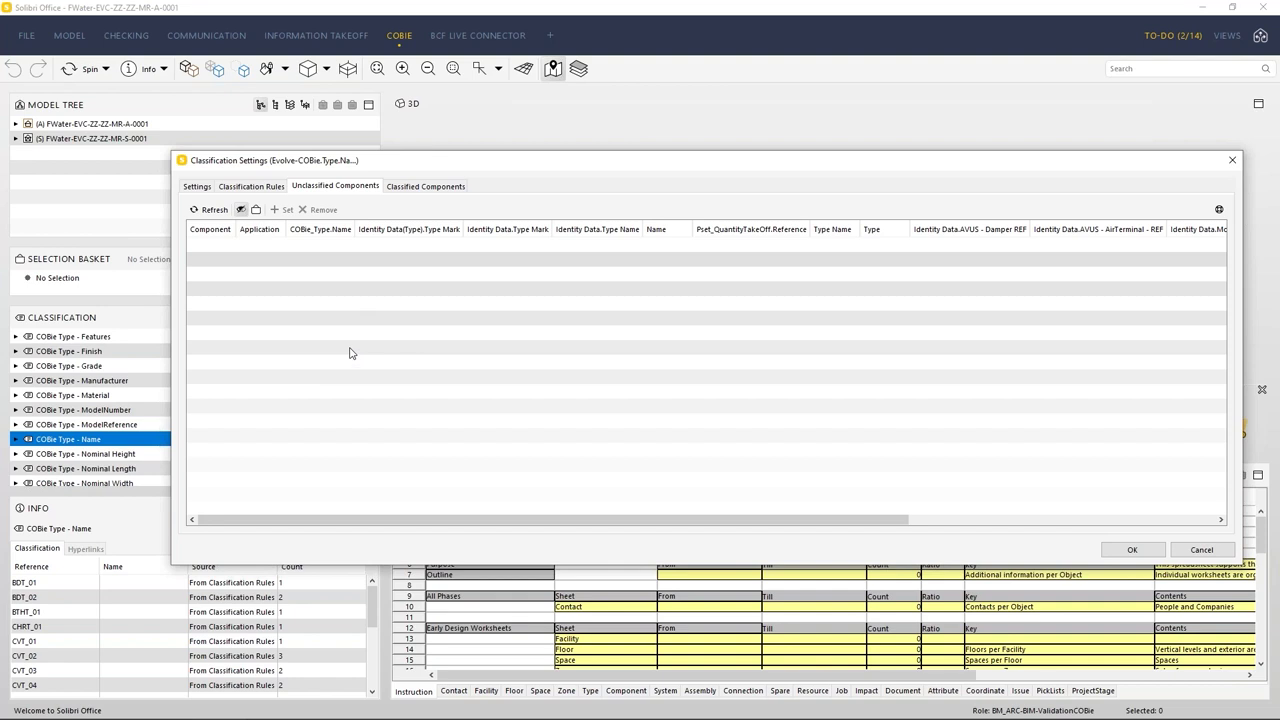
click(252, 187)
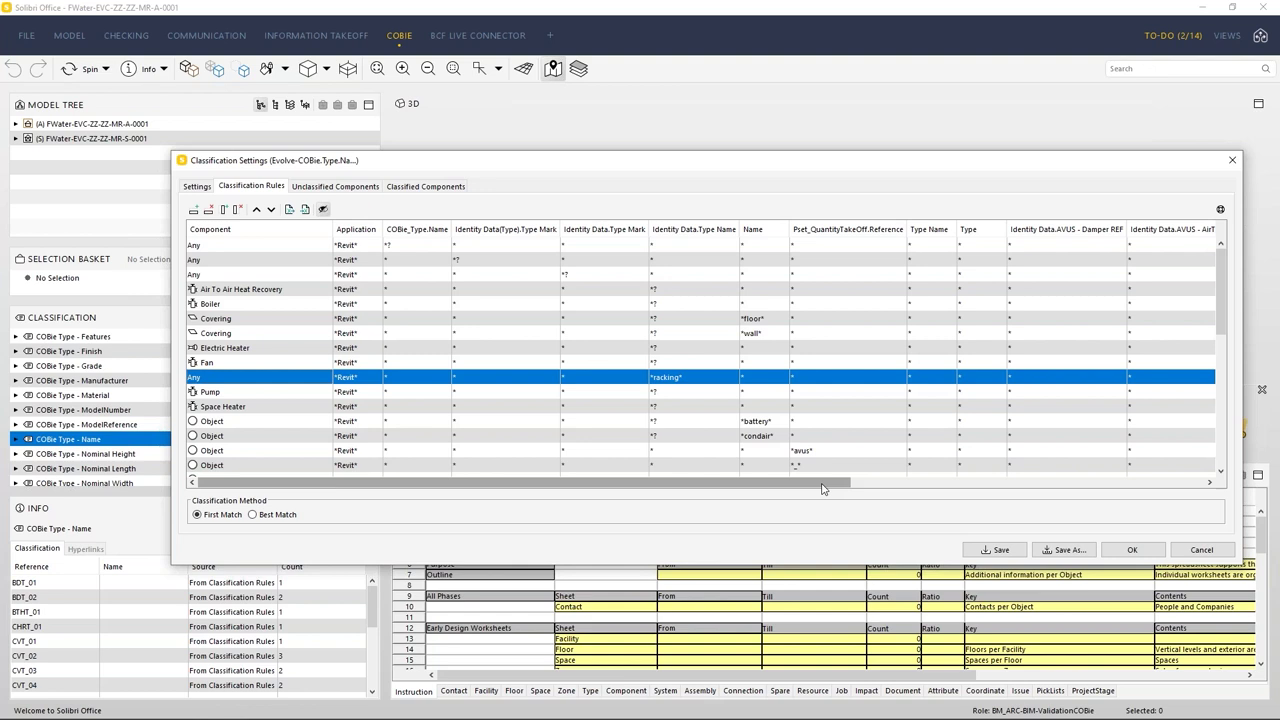
drag(822, 488, 1005, 486)
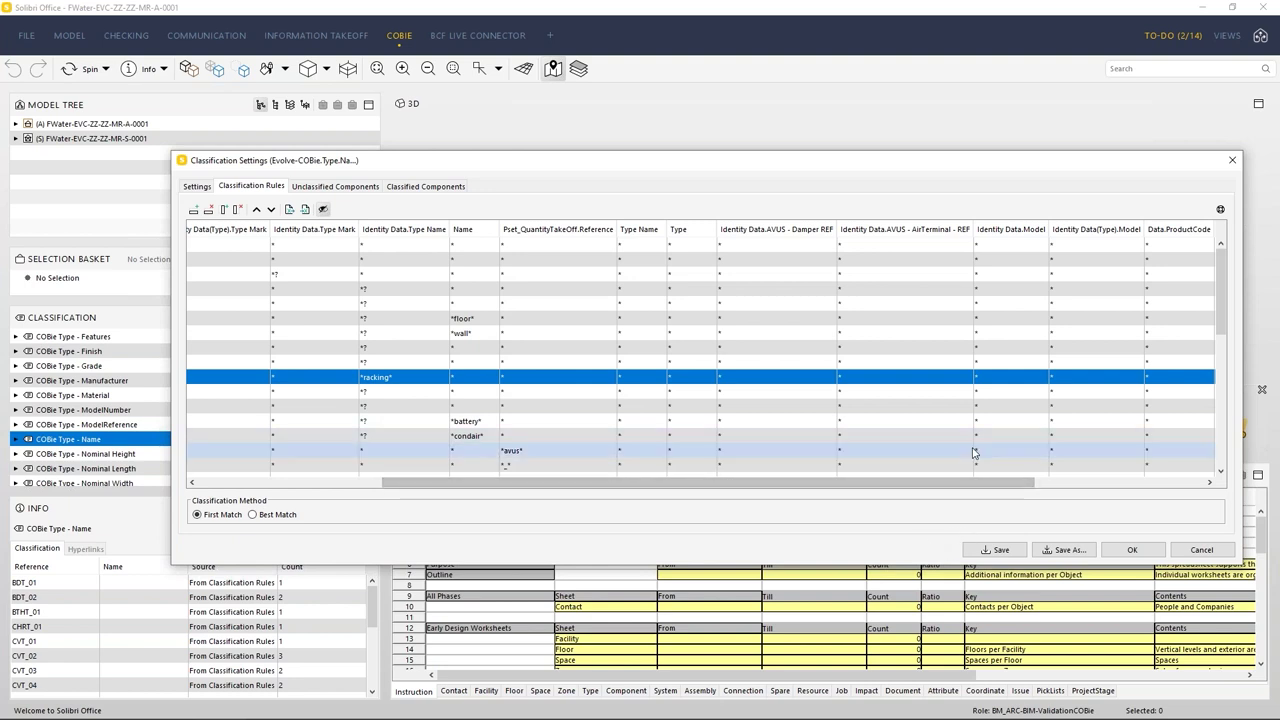
click(1201, 549)
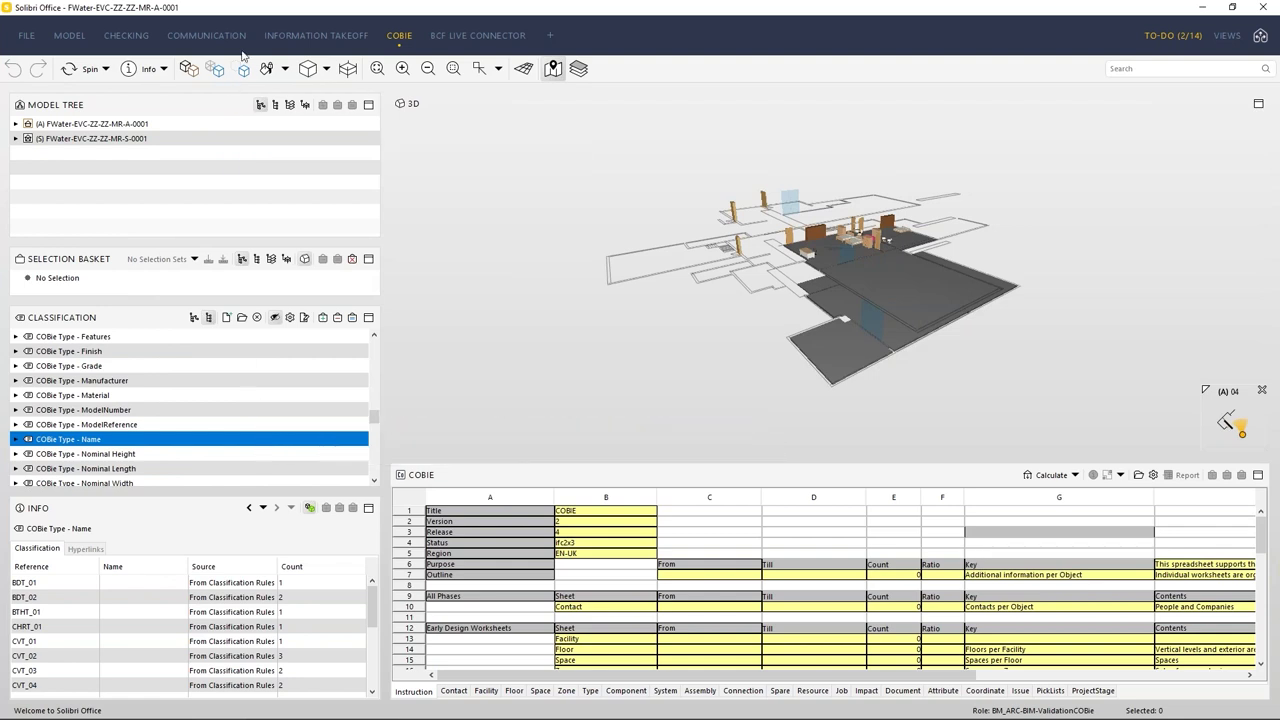
Run an information takeoff of all components with Evolve-IfcEntities and isolate the IfcBuildingElementProxy object.
click(277, 37)
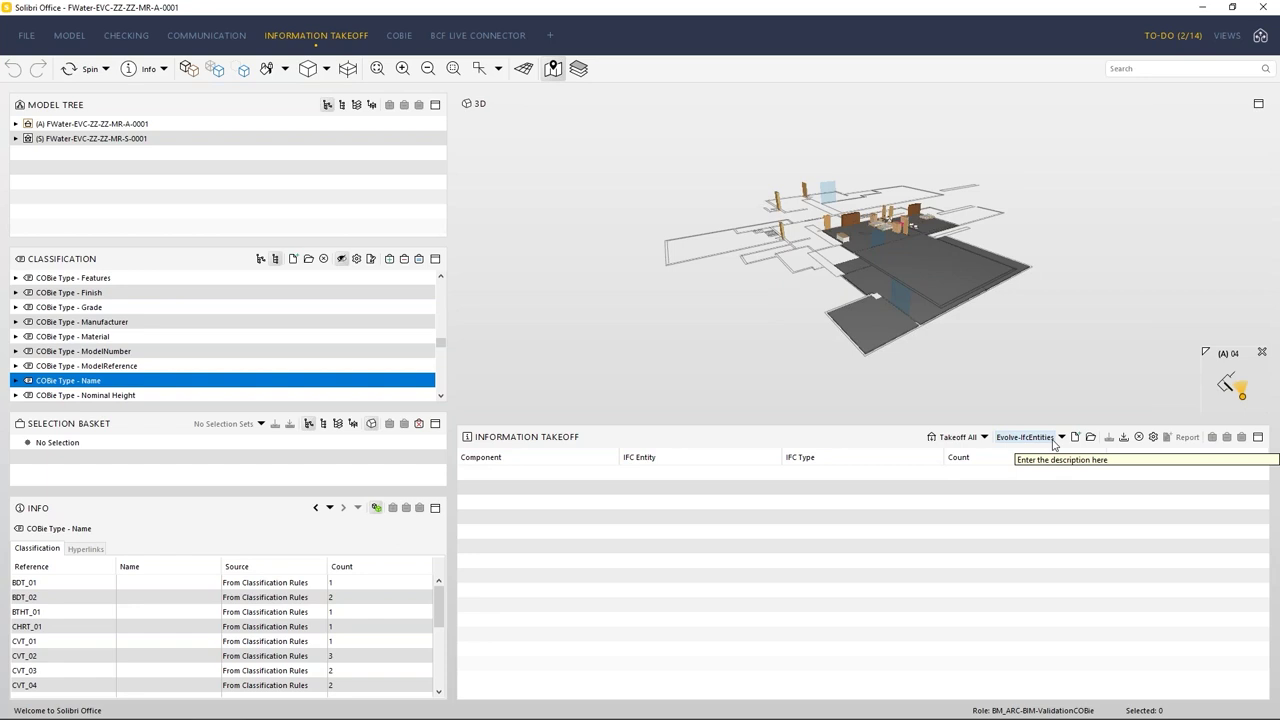
click(955, 437)
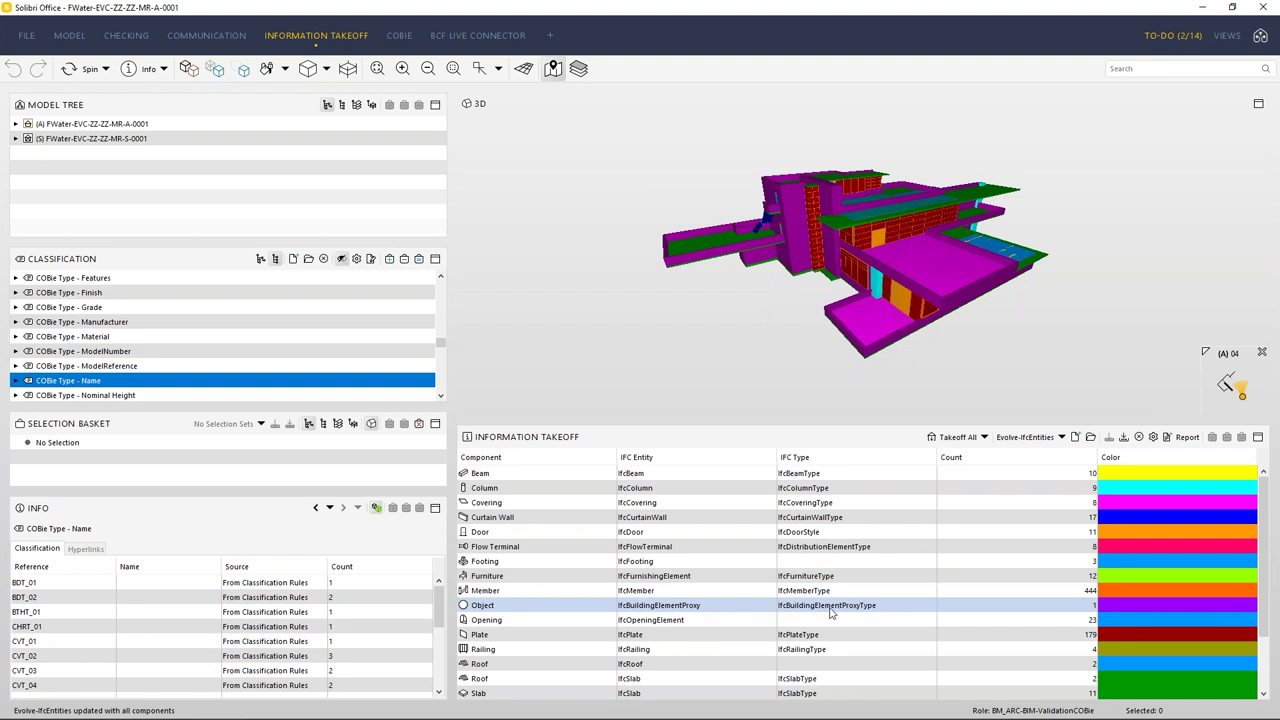
click(1076, 606)
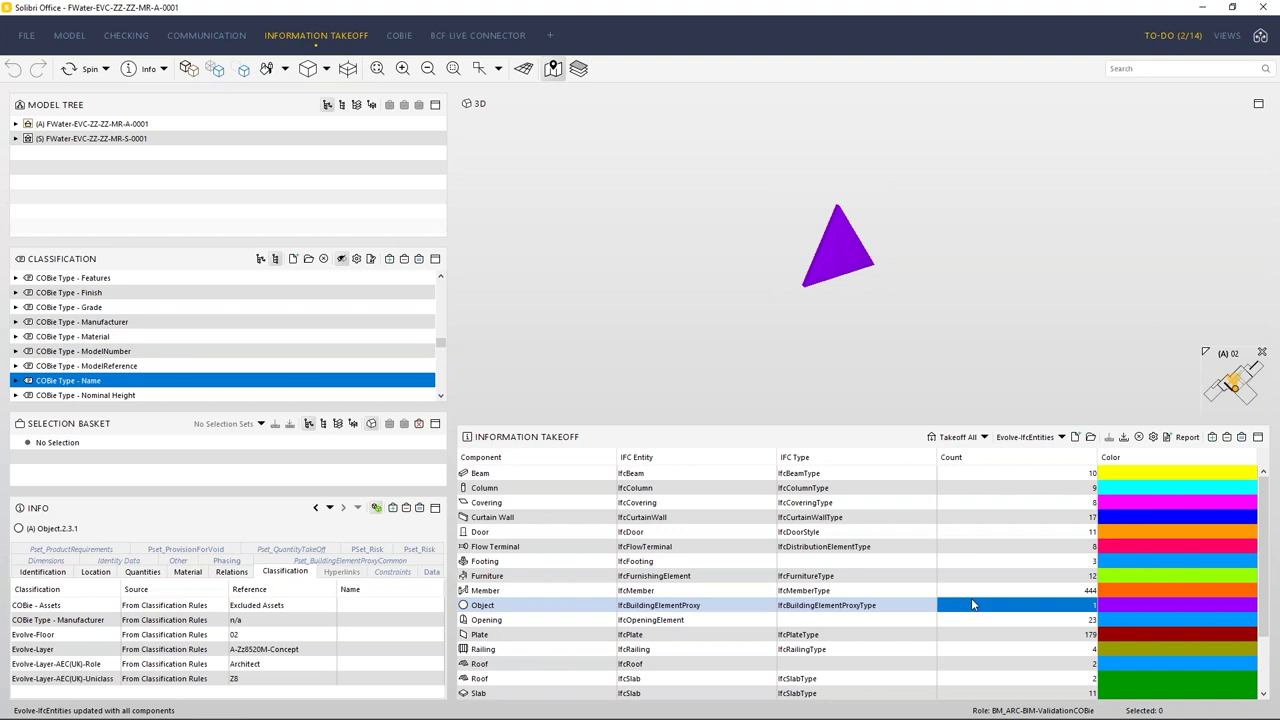
Open the model checking rulesets and review the project stages listed under the stage-based COBie Rules.
click(139, 43)
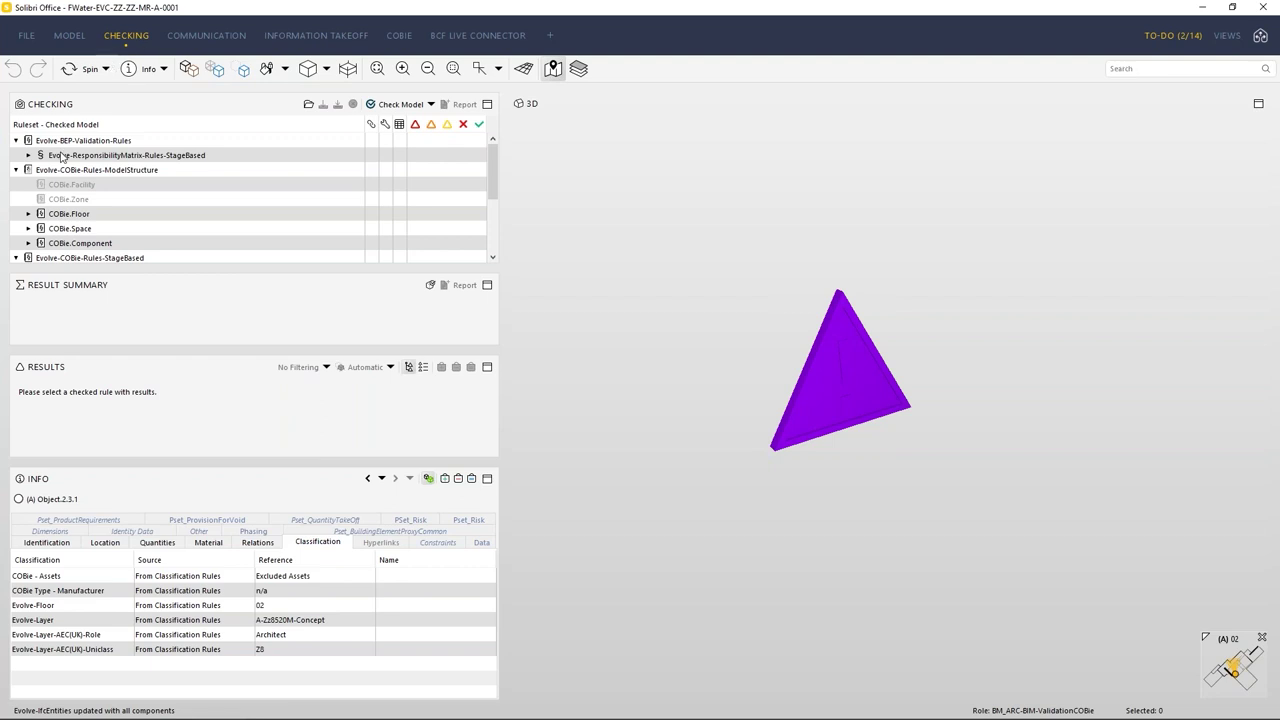
scroll(88, 196, down, 1)
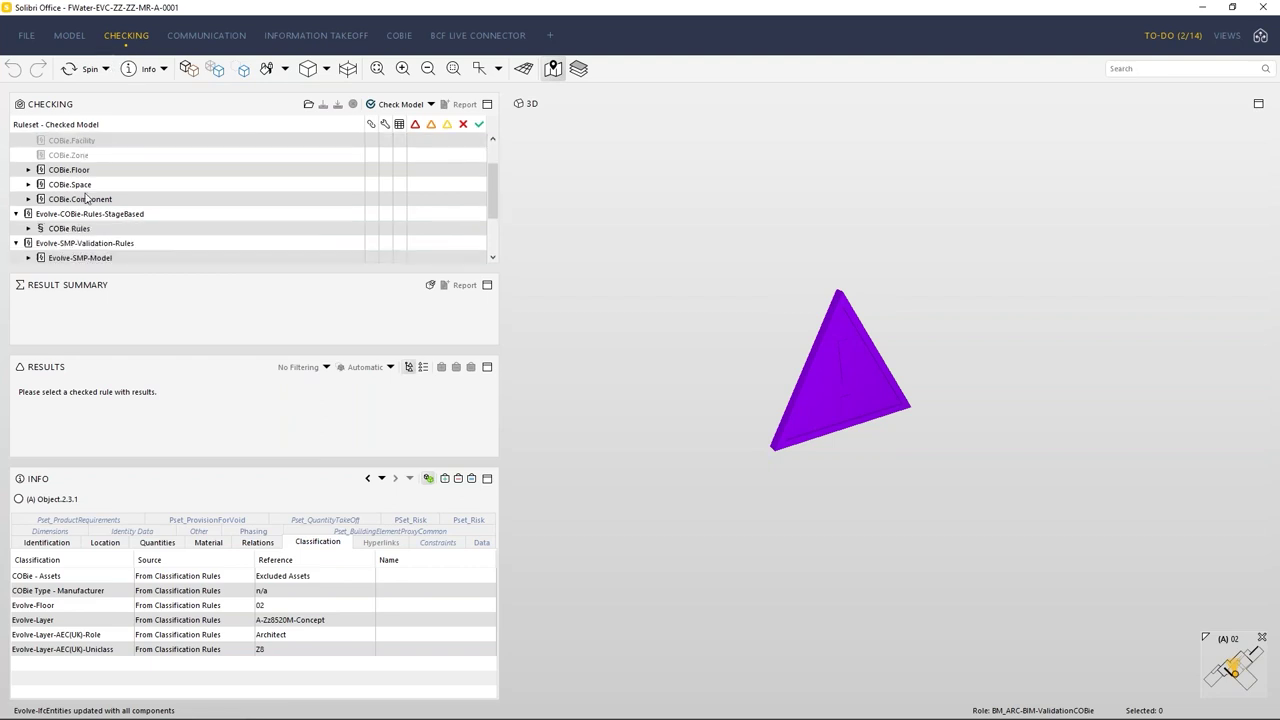
click(28, 228)
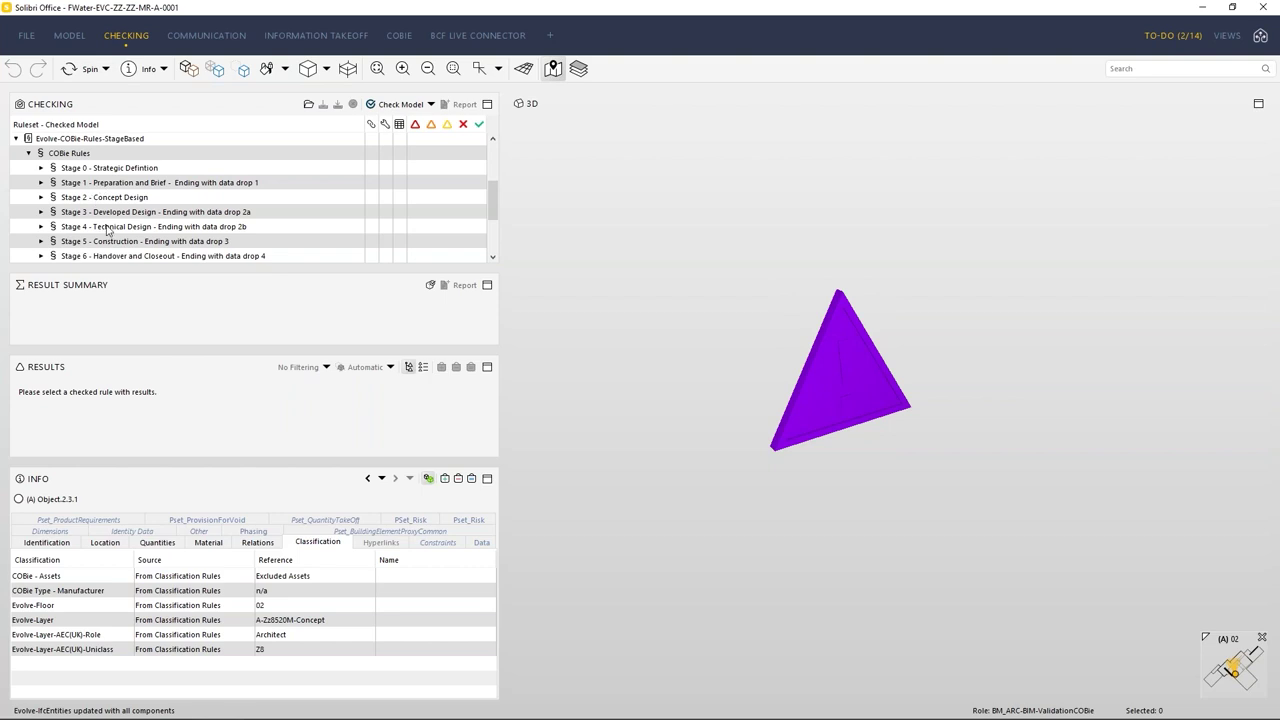
scroll(104, 226, up, 3)
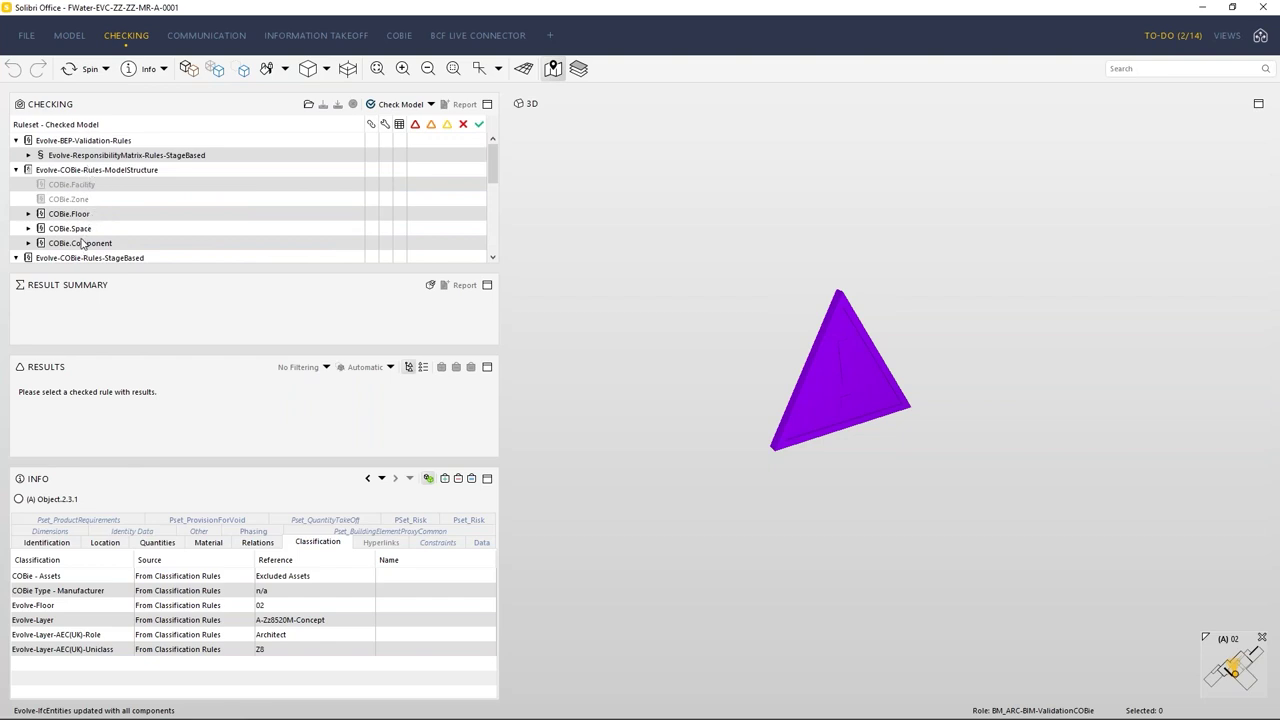
Expand COBie.Floor and COBie.Space in the model structure ruleset and review the rules they contain.
click(28, 214)
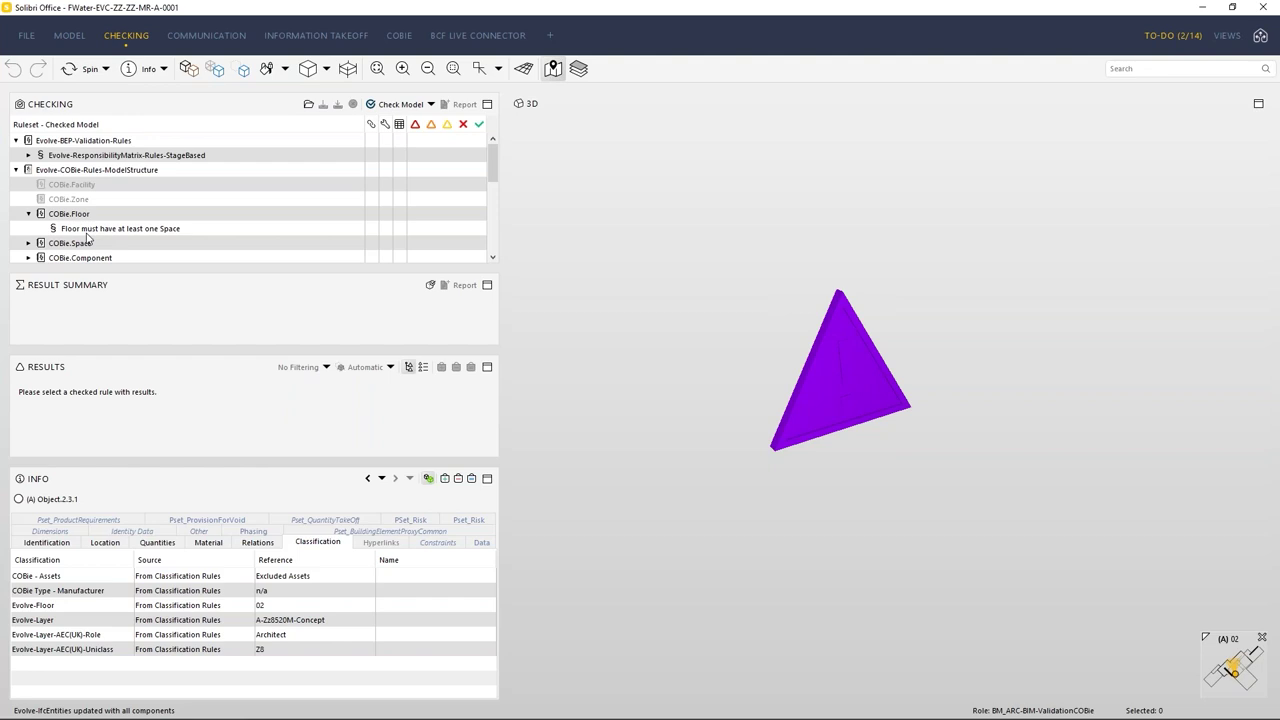
click(90, 230)
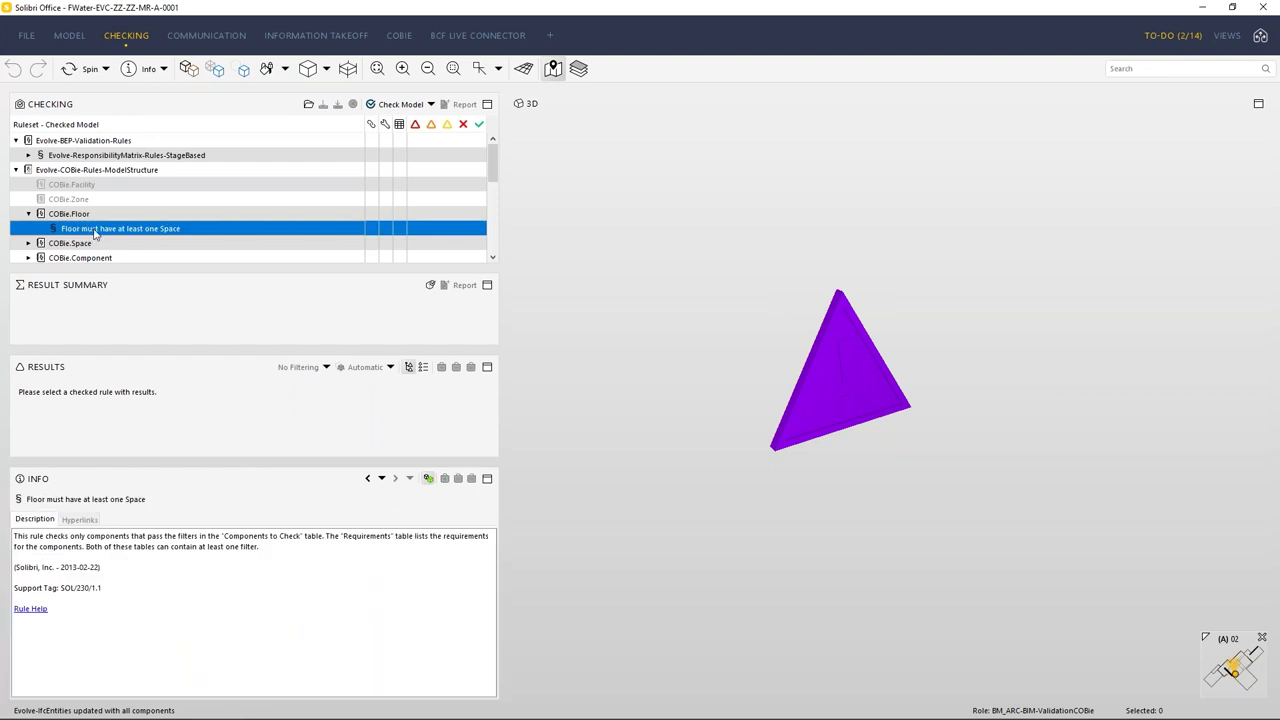
scroll(60, 230, down, 1)
click(29, 199)
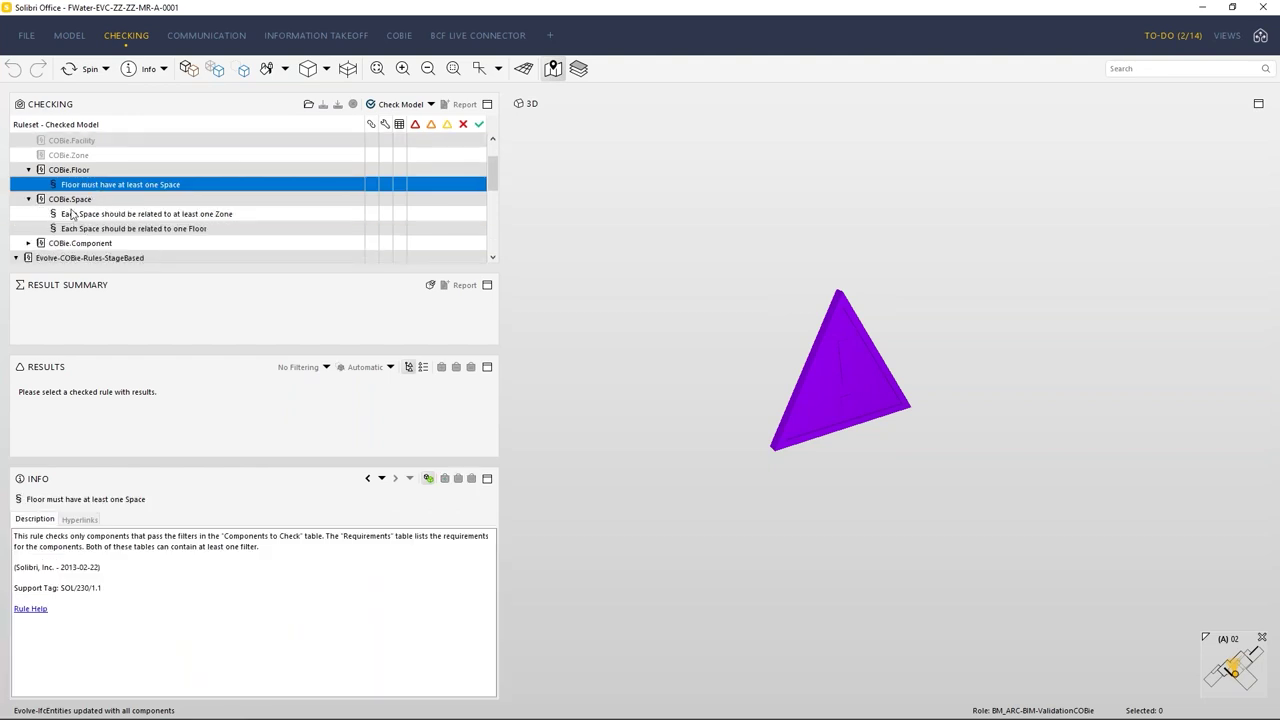
Inspect the rule parameters of "Floor must have at least one Space", including the Requirements table, and close them.
right_click(121, 186)
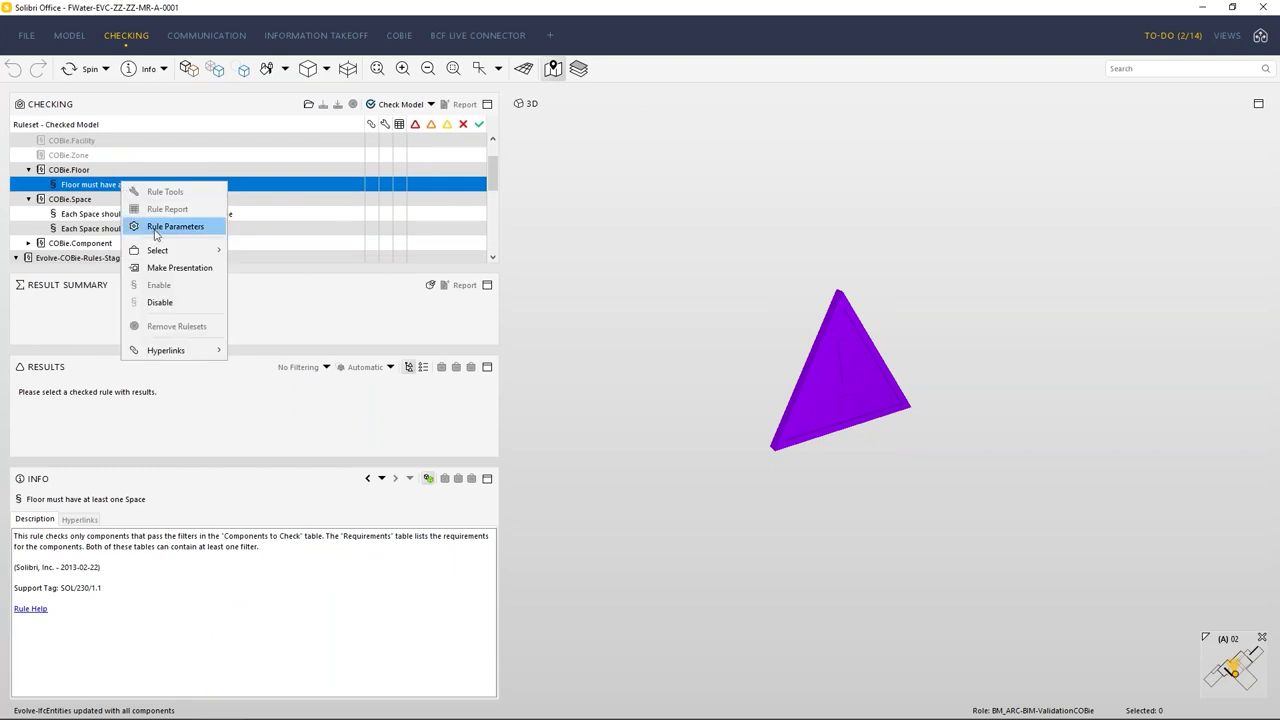
click(164, 229)
drag(834, 487, 1059, 561)
click(724, 452)
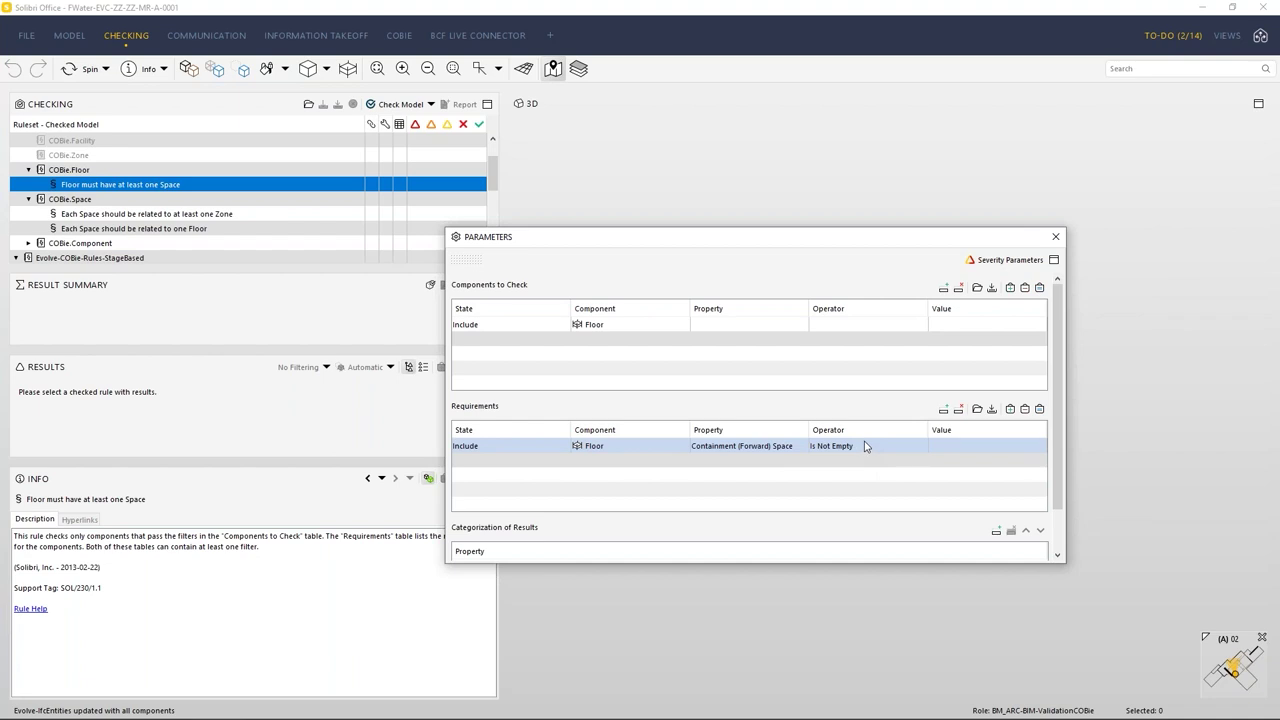
click(1057, 238)
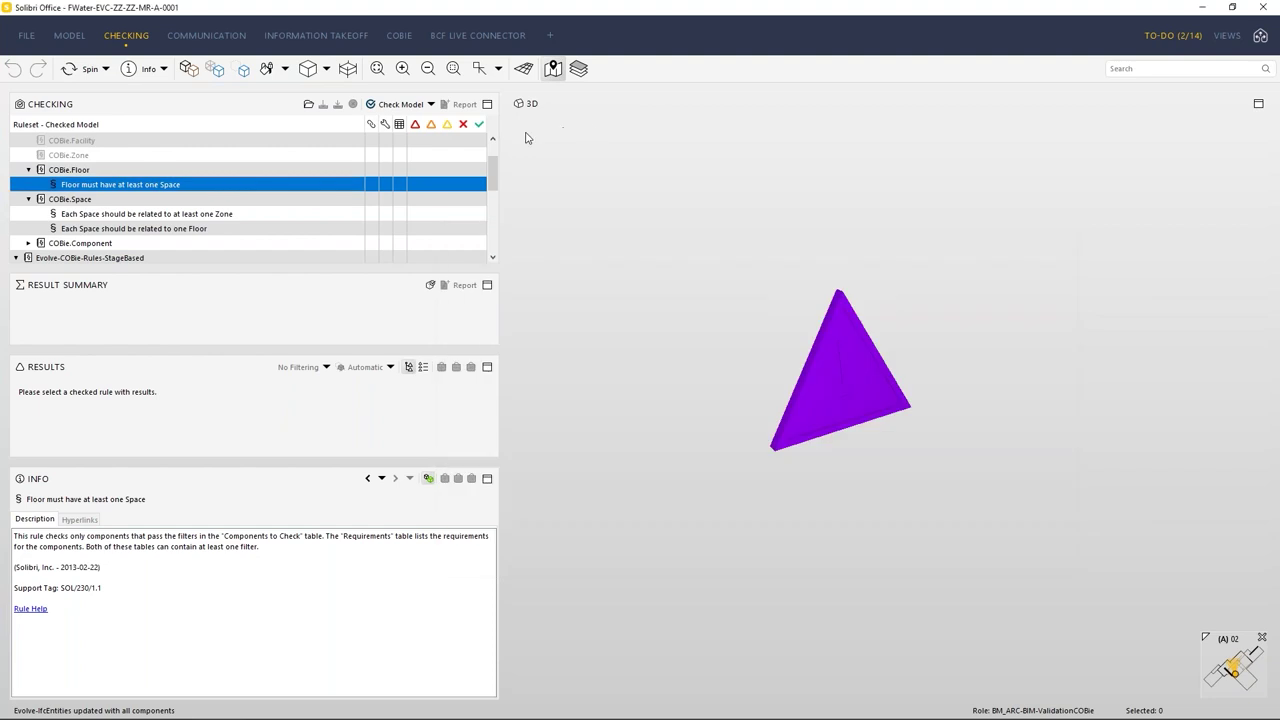
Check the model against all the loaded rulesets and display the whole model in 3D.
click(394, 106)
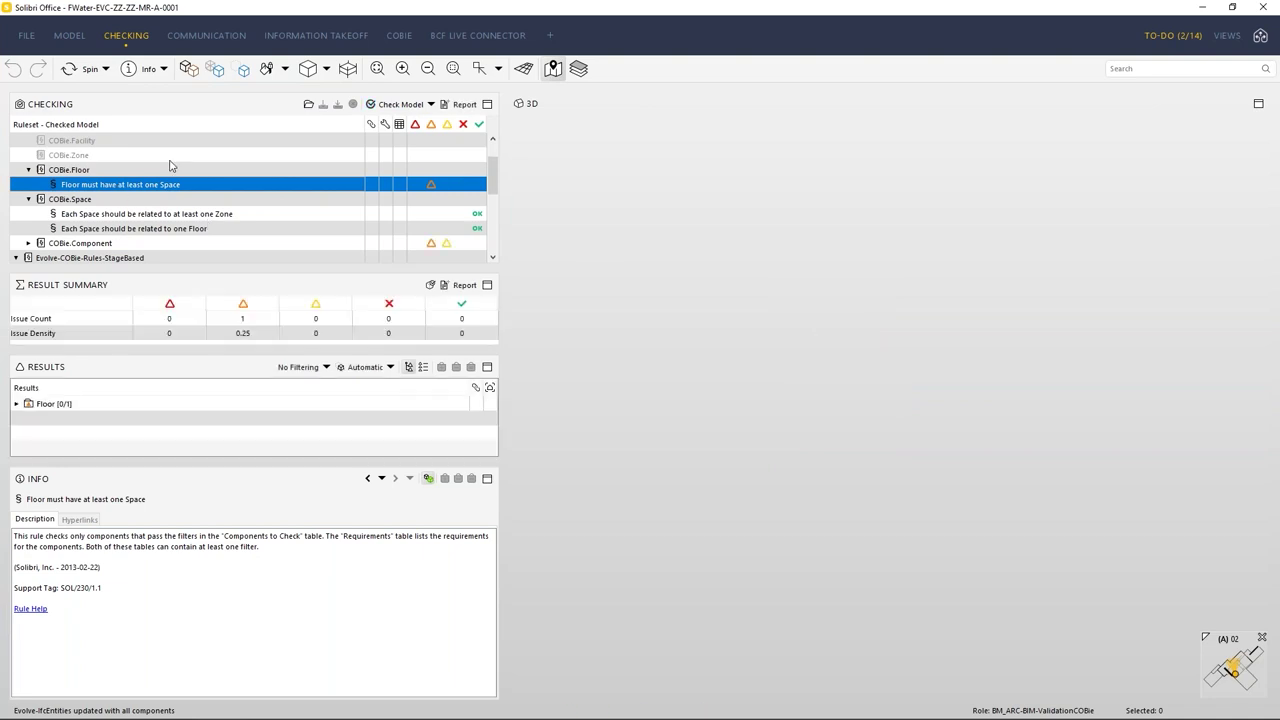
scroll(213, 165, up, 3)
scroll(240, 180, down, 3)
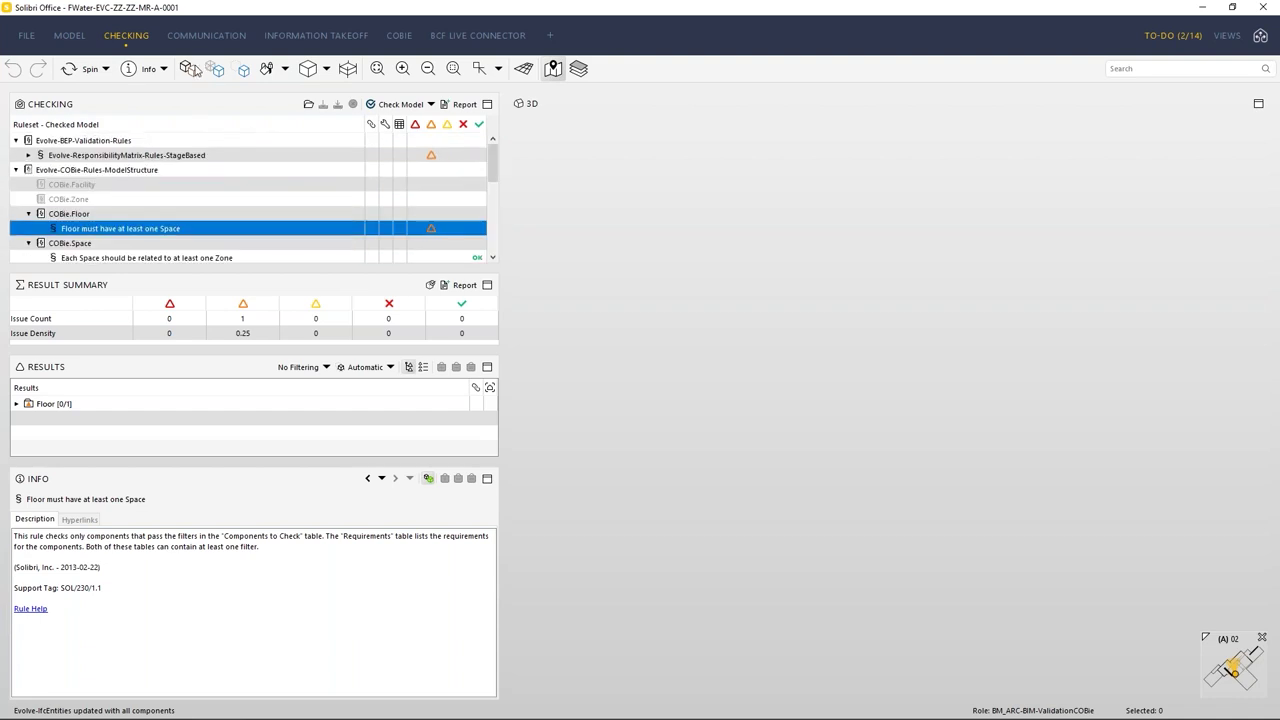
click(195, 69)
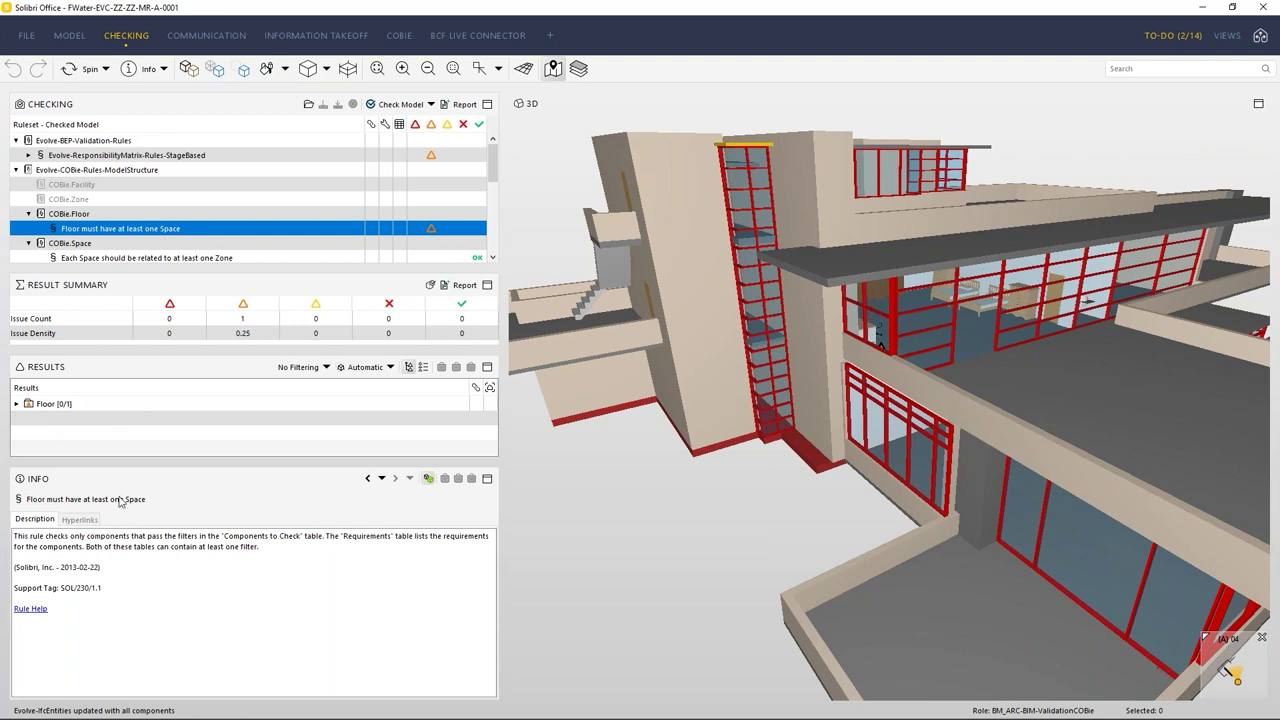
Expand the Floor result of "Floor must have at least one Space" and inspect floors (A) 01 and (A) 03.
click(42, 405)
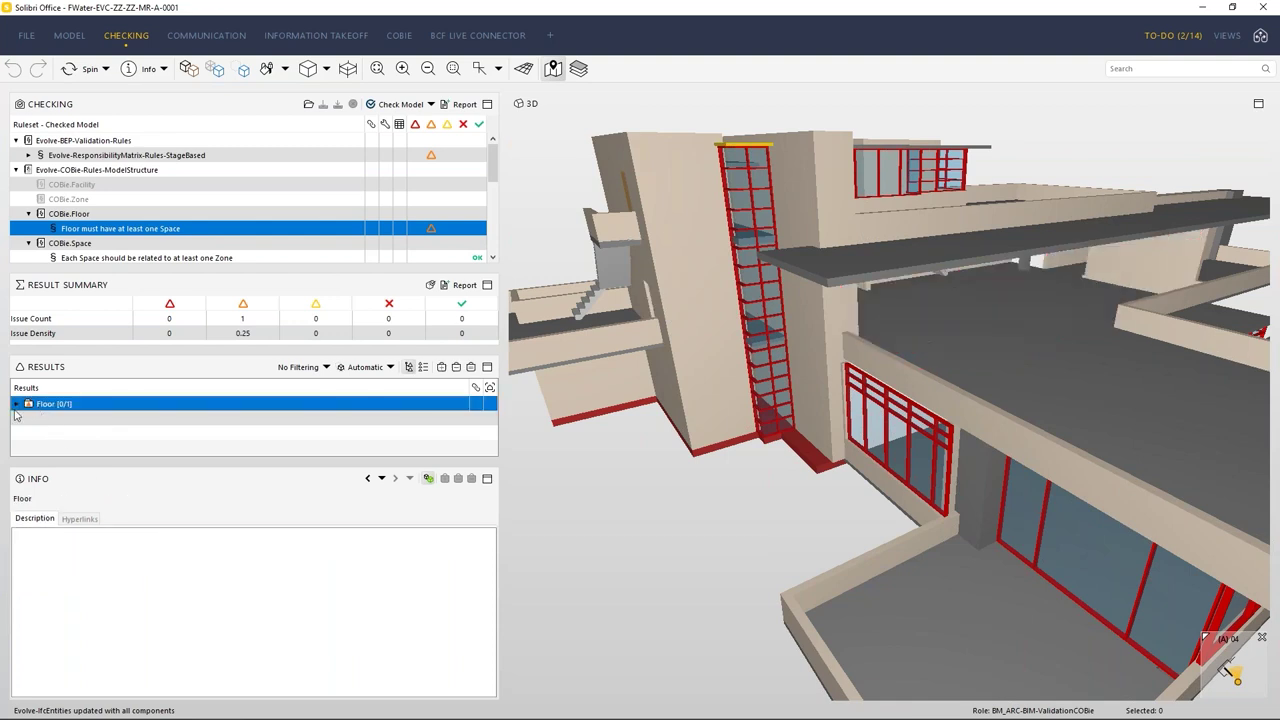
click(16, 404)
click(62, 419)
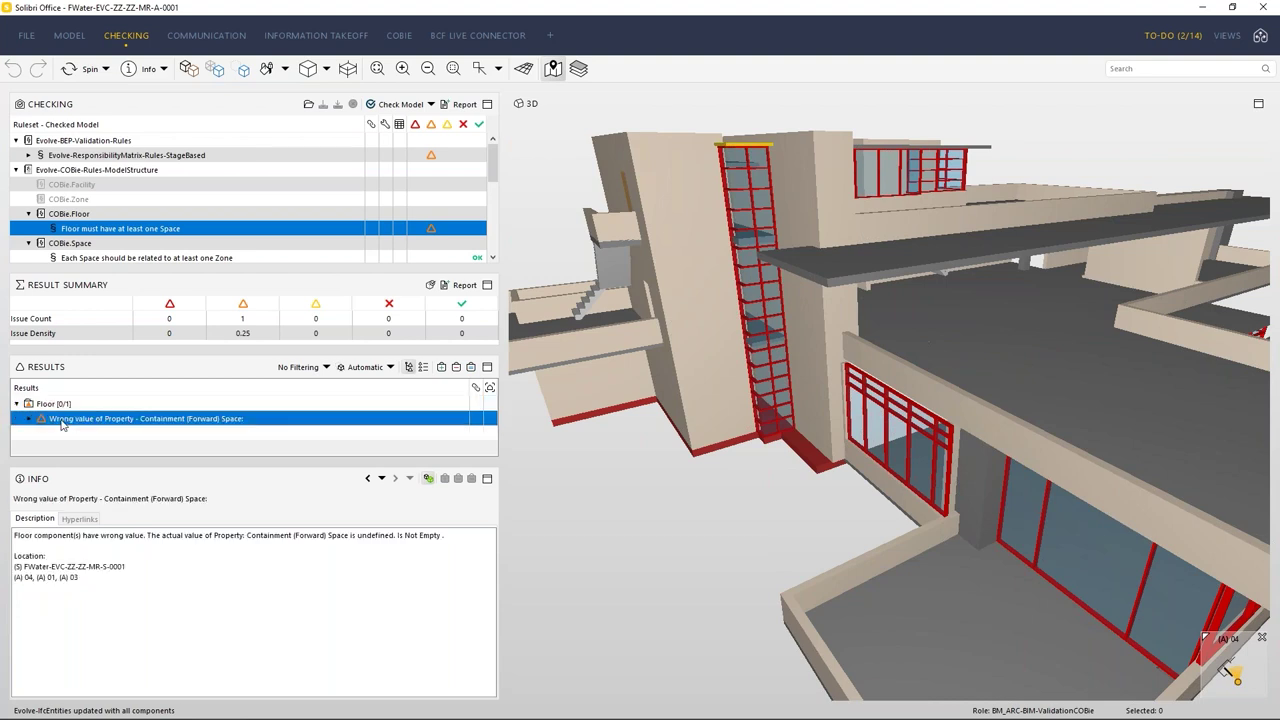
click(30, 419)
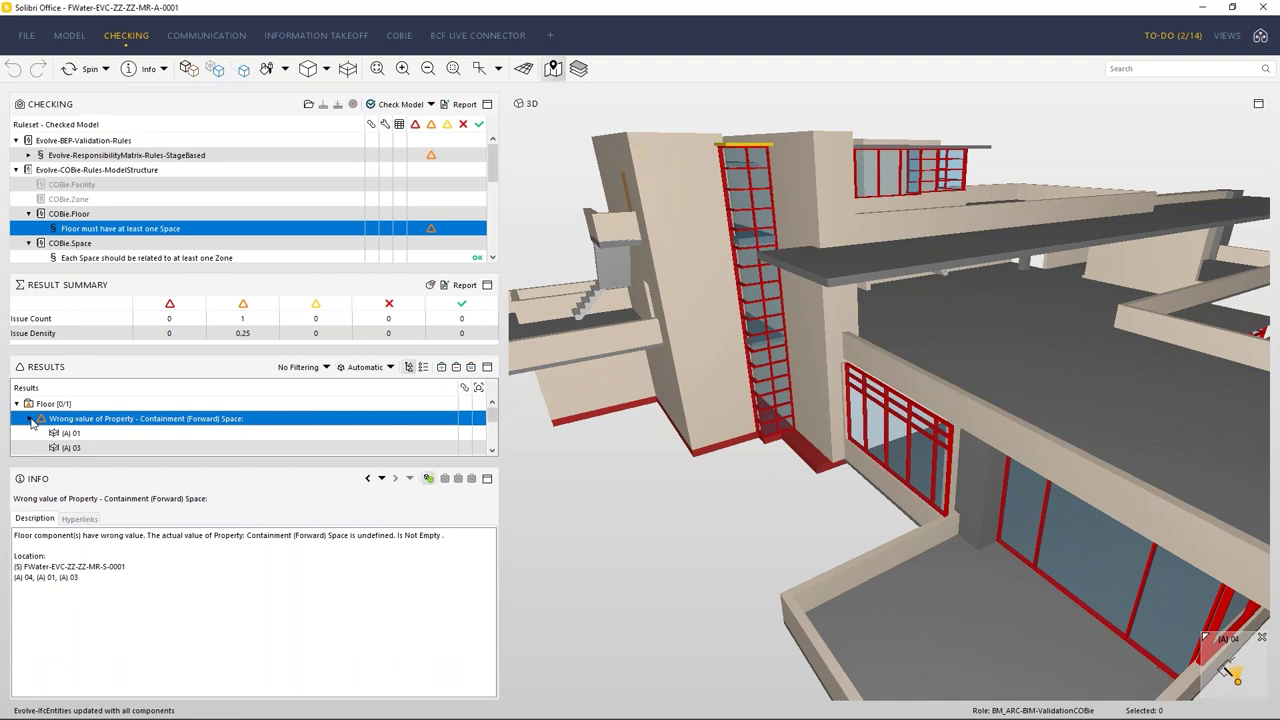
click(68, 434)
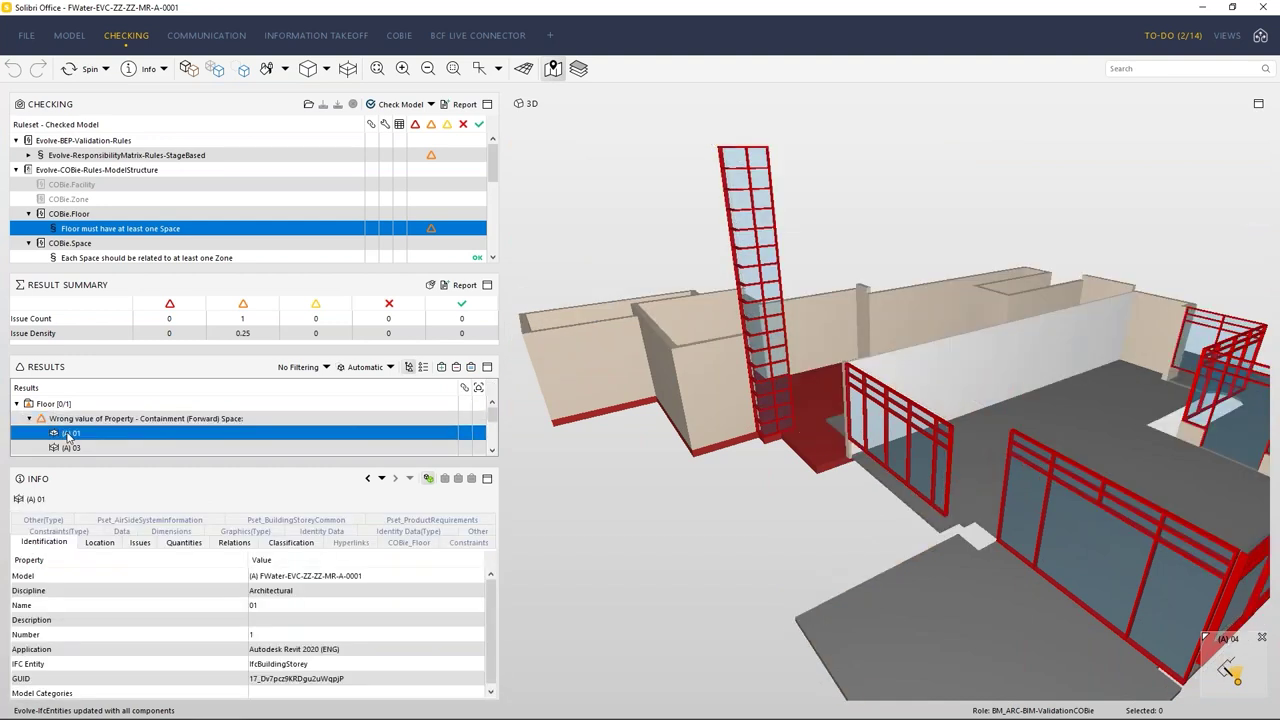
click(70, 448)
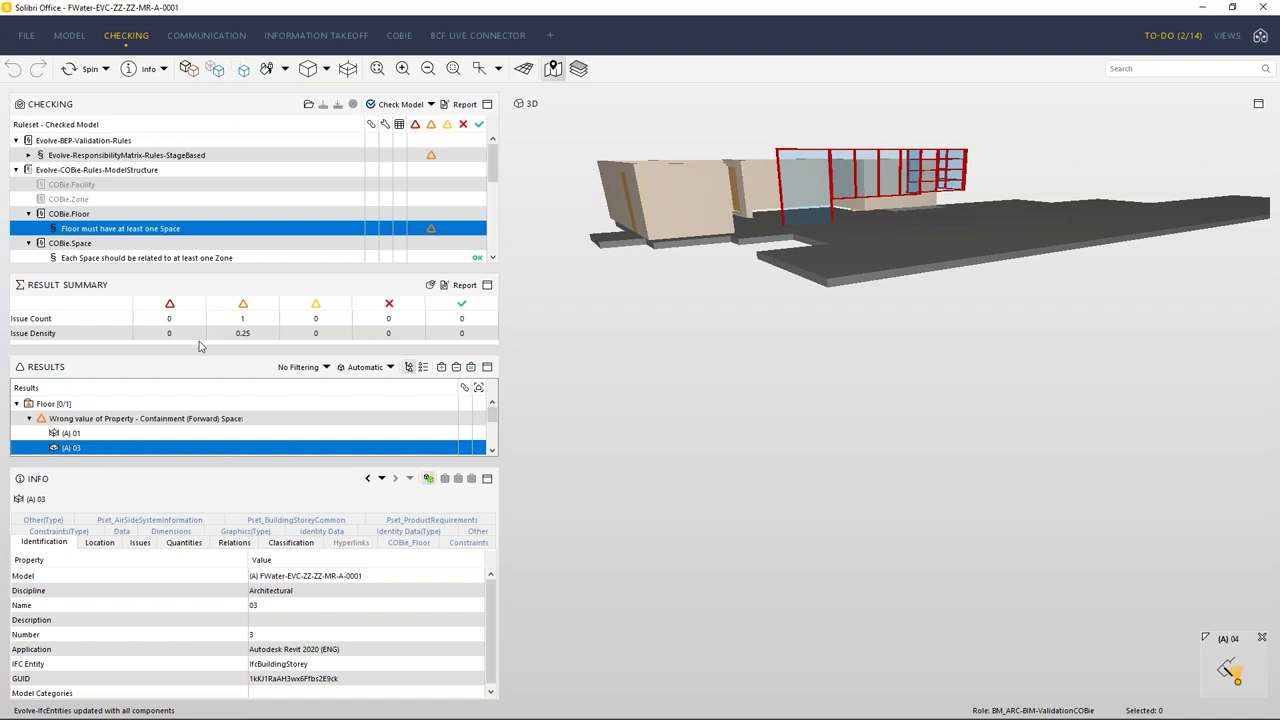
click(331, 436)
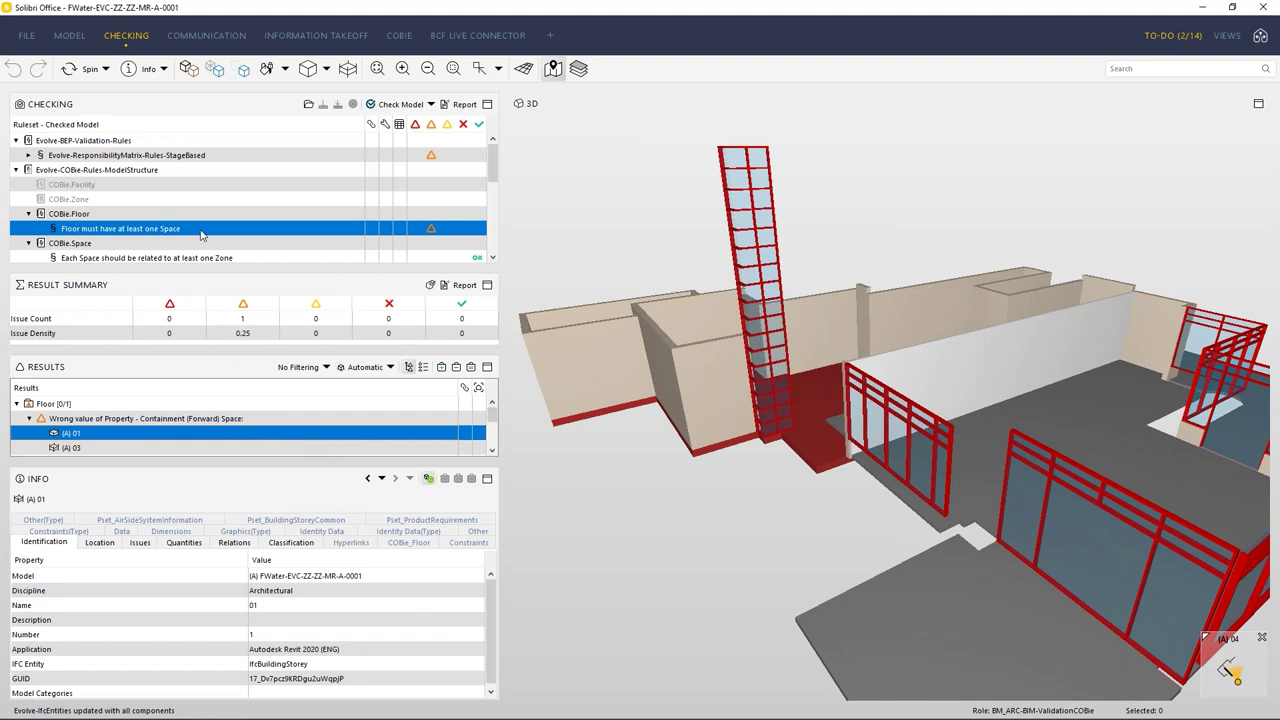
Filter the floor rule's checked components to those that passed, inspect floor (A) 02, and close the list.
click(437, 285)
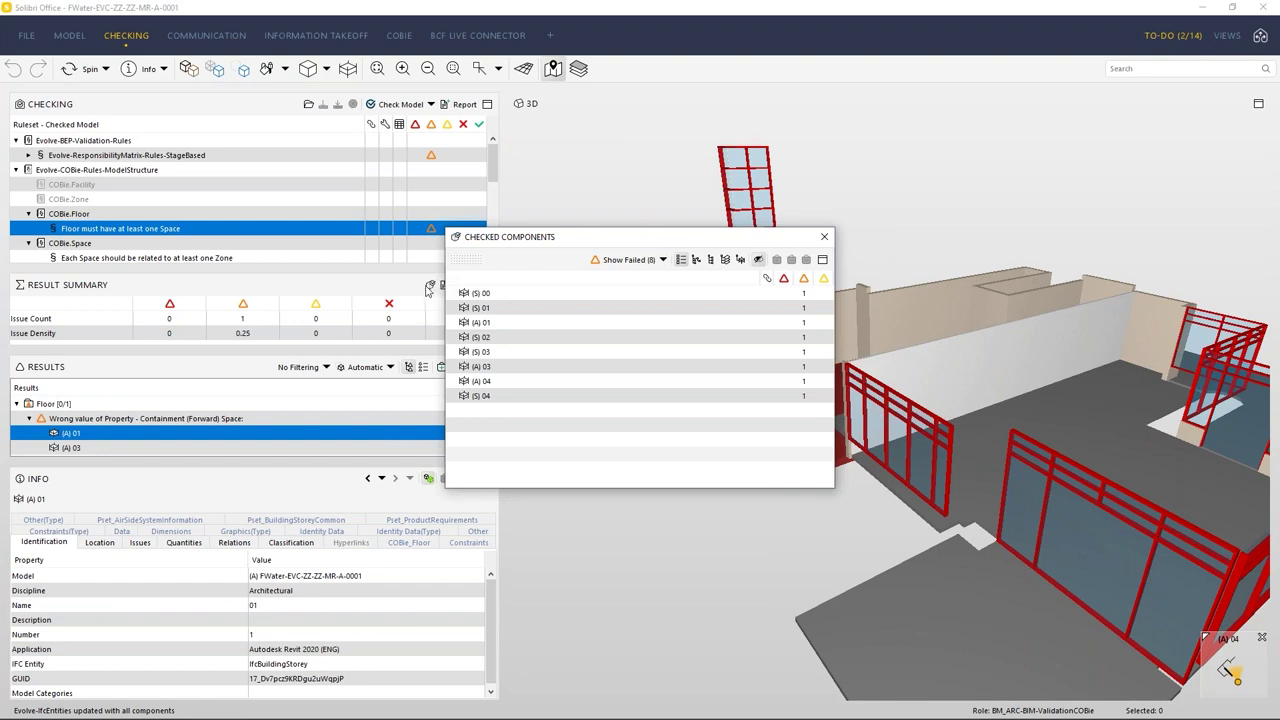
click(662, 259)
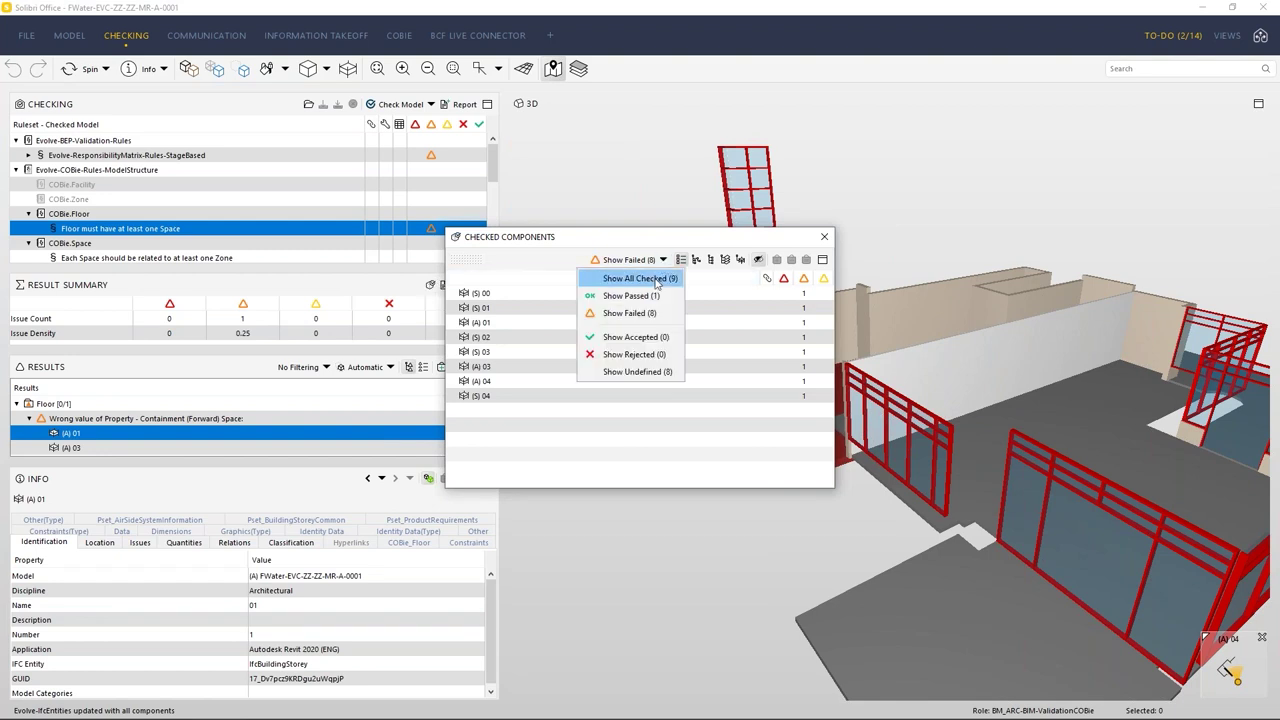
click(656, 296)
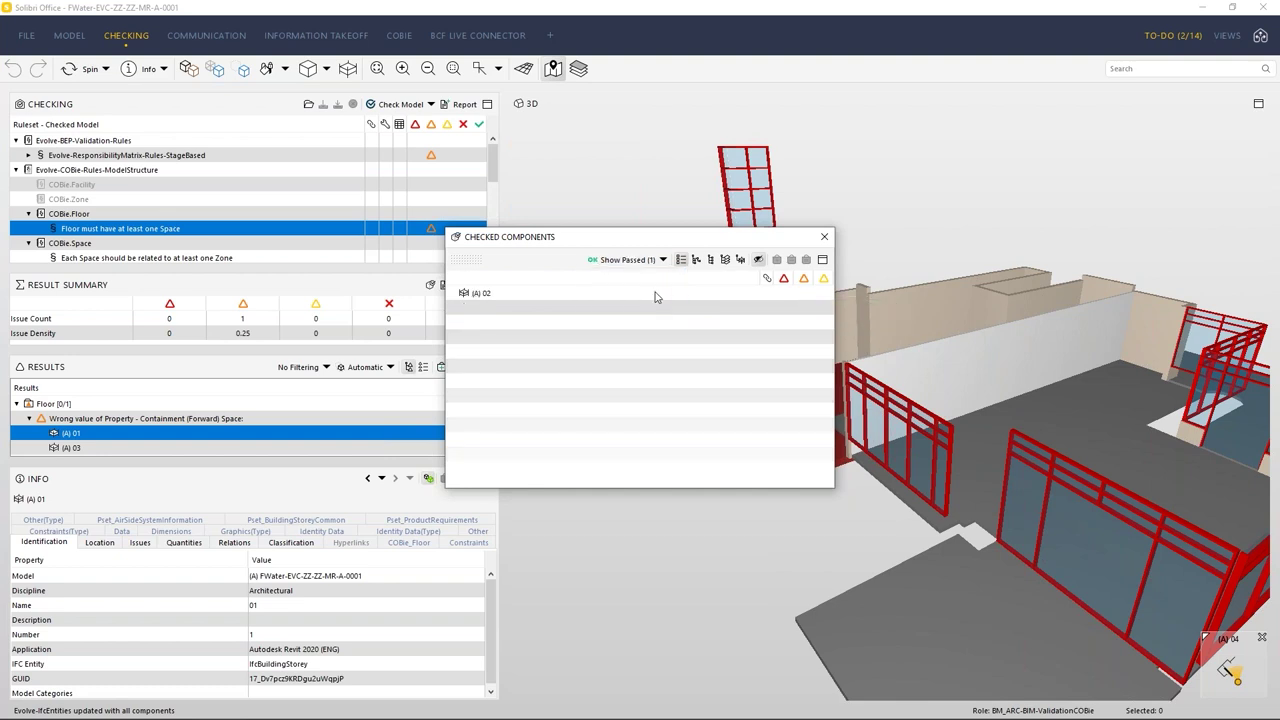
click(483, 295)
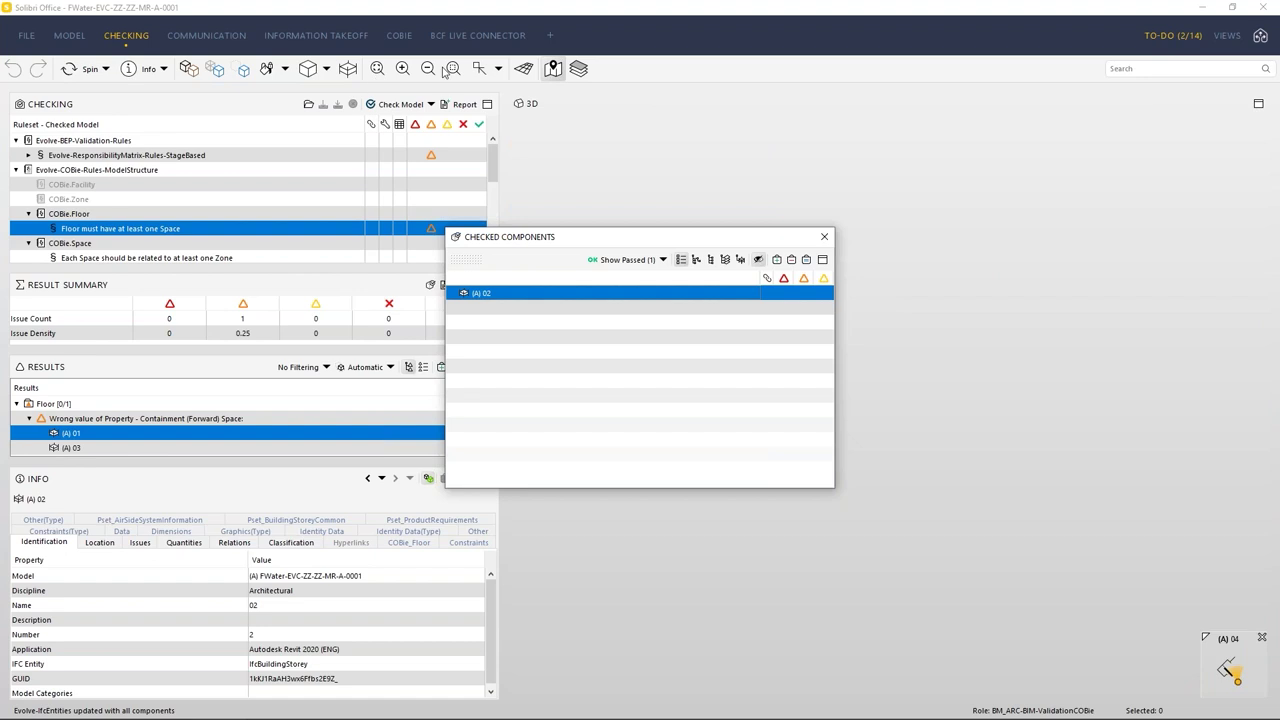
click(479, 68)
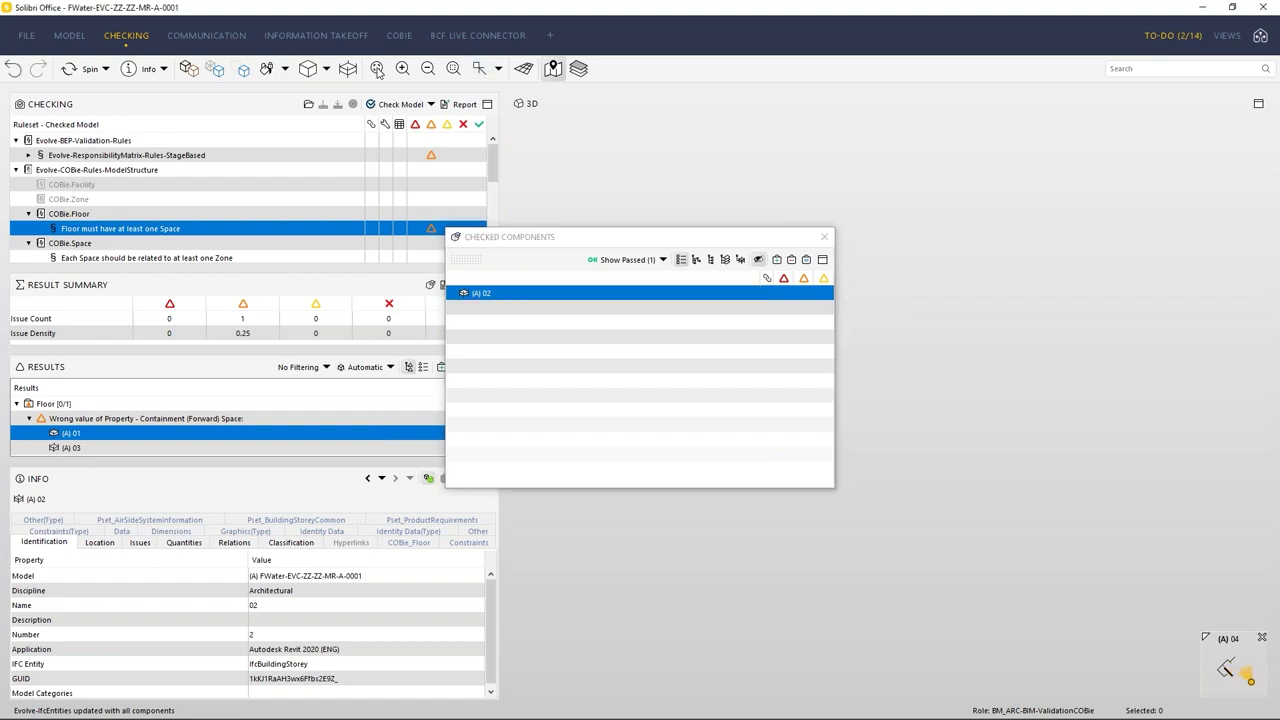
click(826, 238)
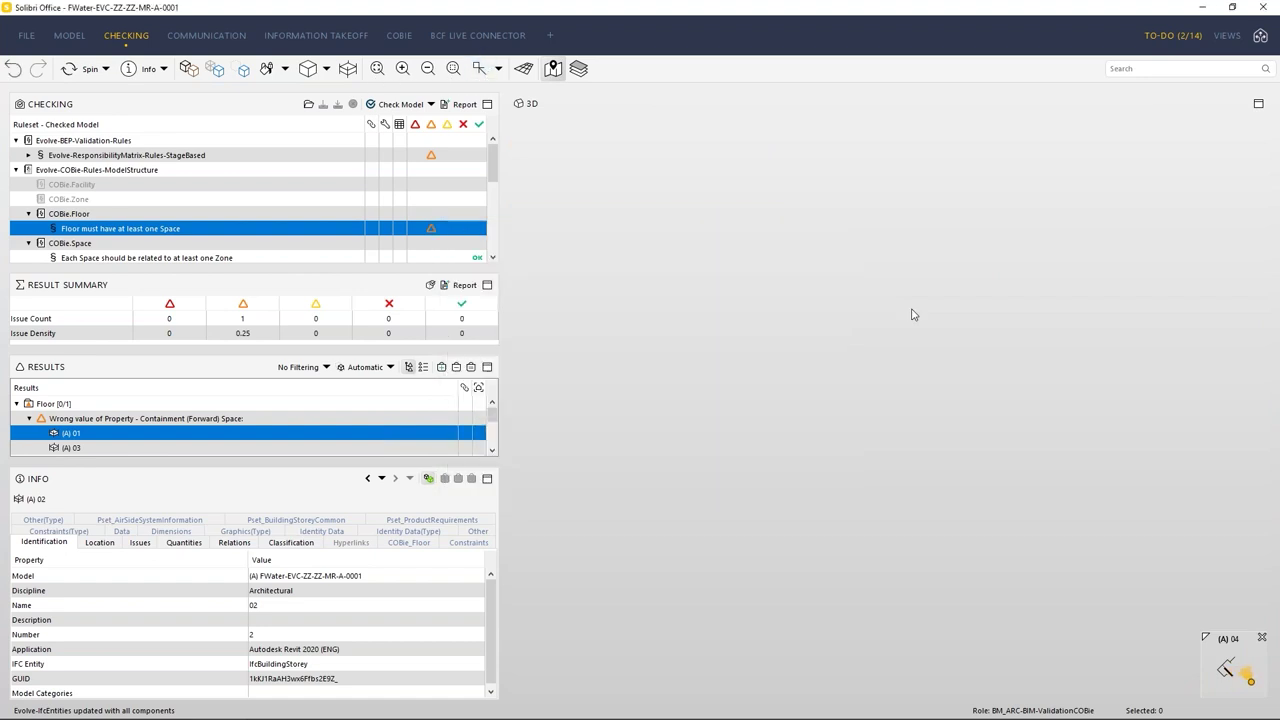
Show the whole model in 3D again and review the layer rules under Evolve-SMP-Layer.
click(188, 69)
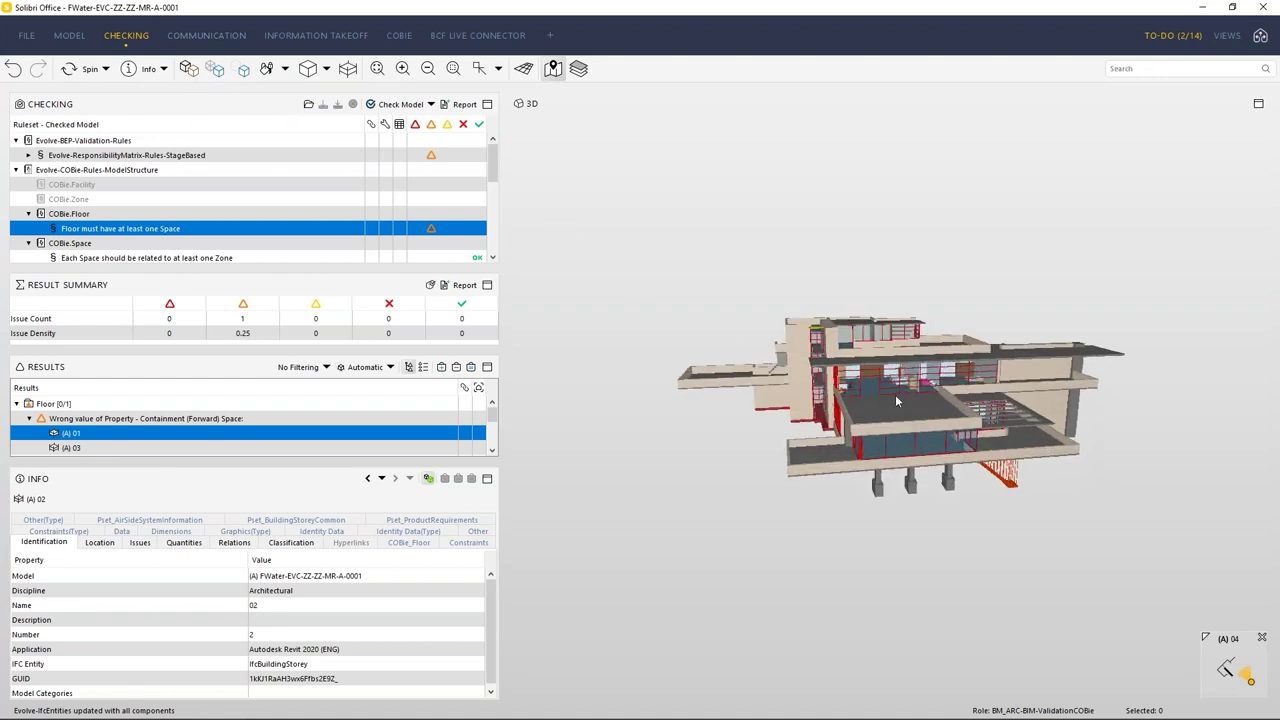
scroll(897, 401, up, 5)
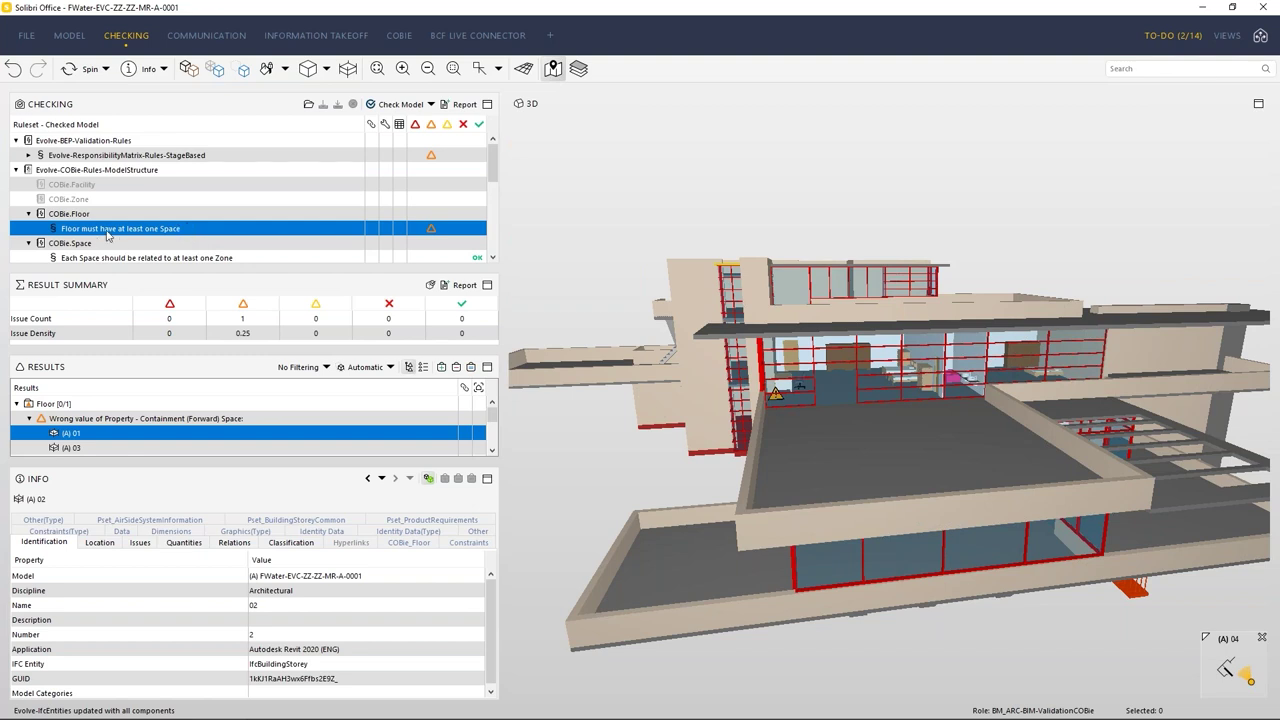
scroll(120, 234, down, 5)
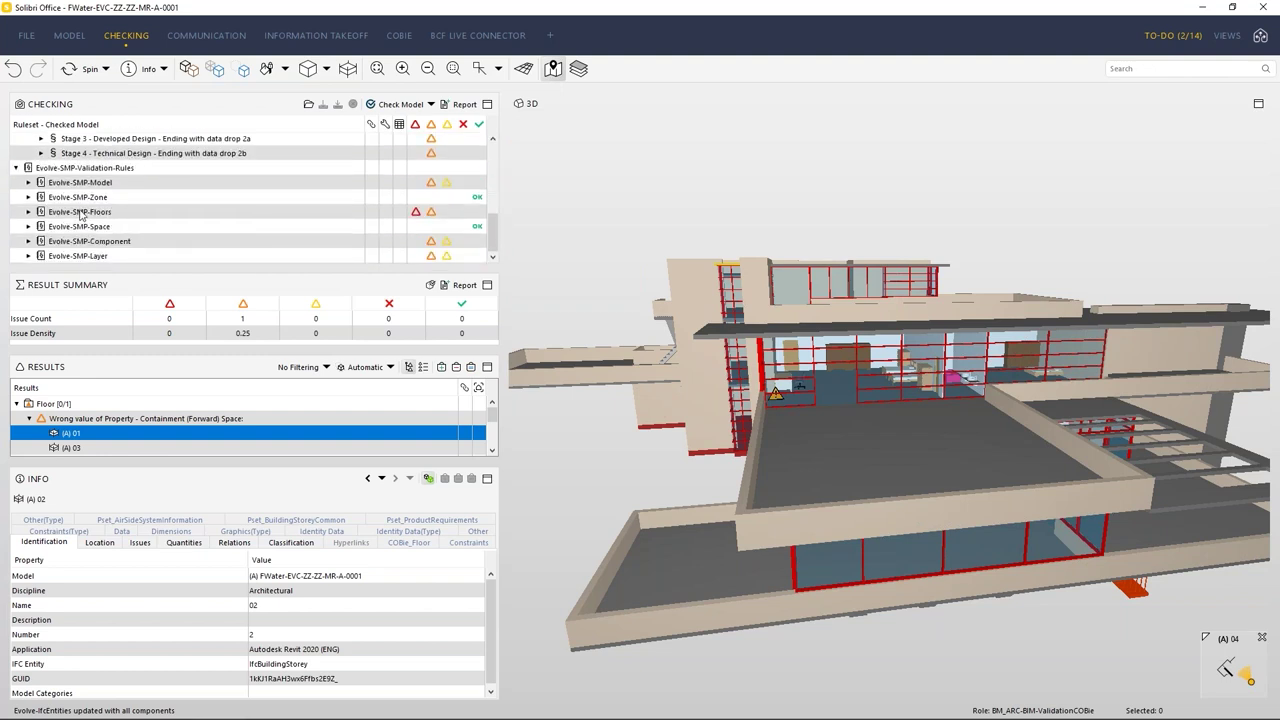
click(29, 256)
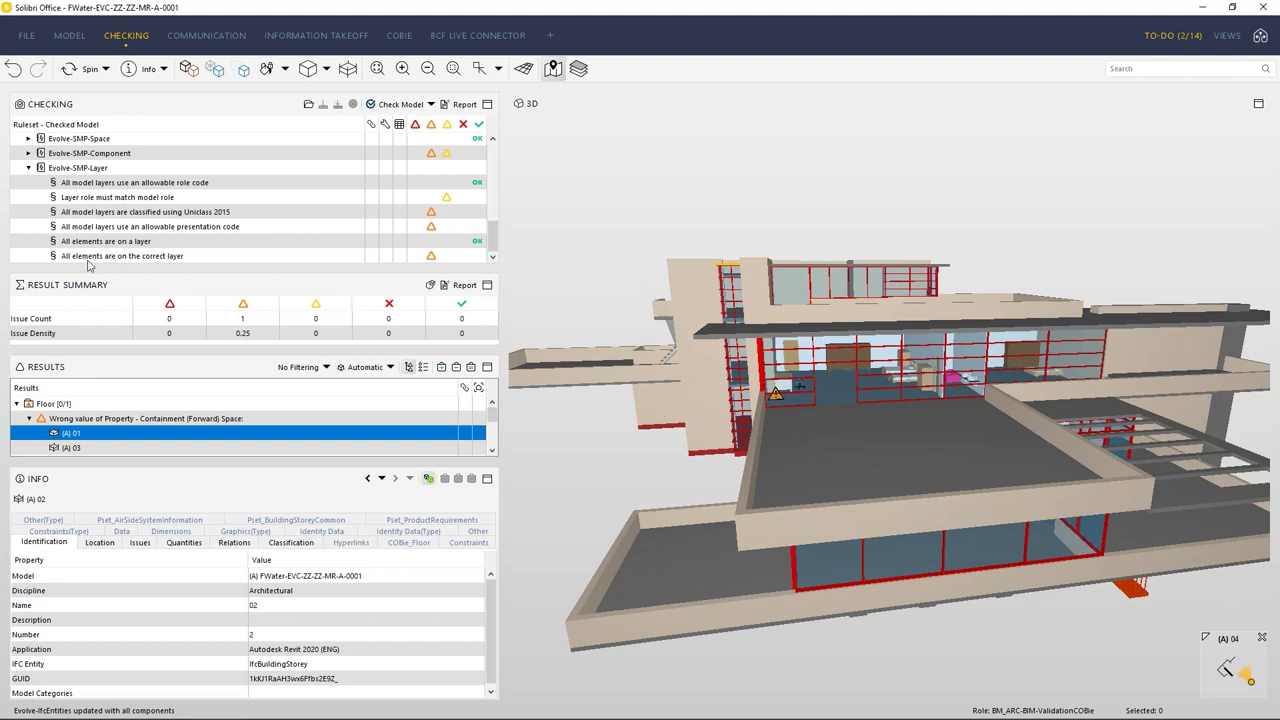
click(120, 257)
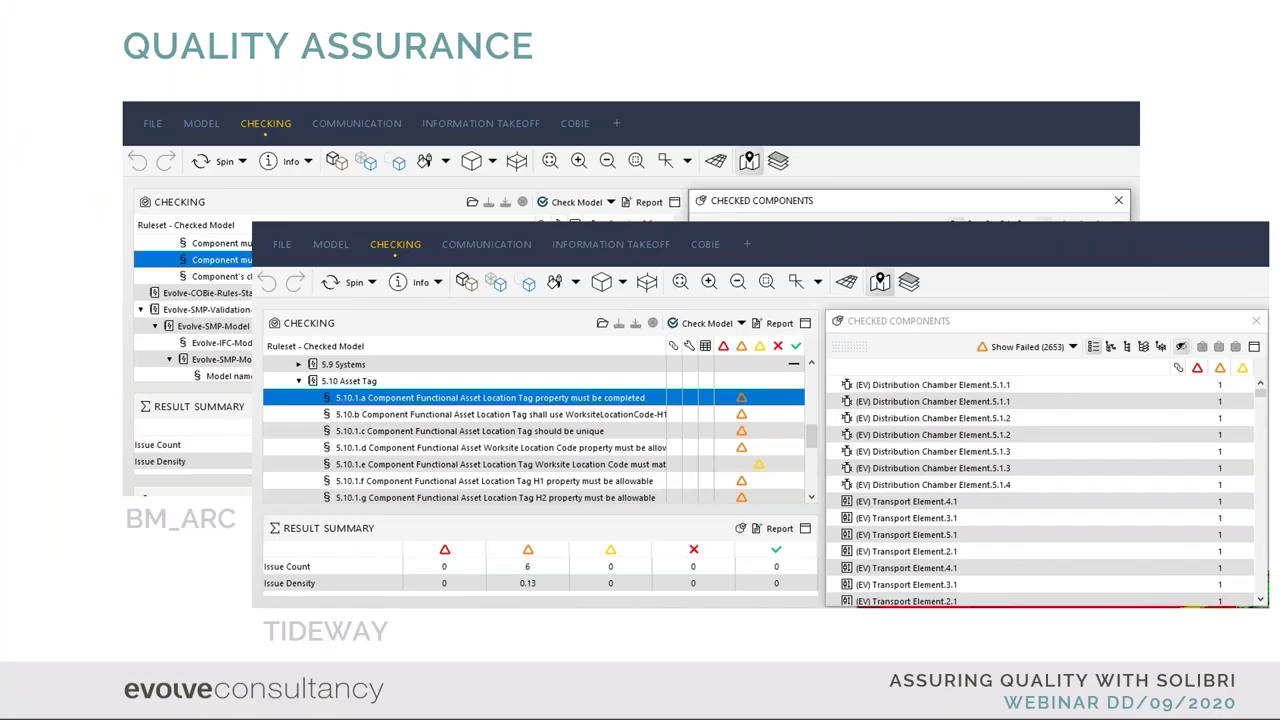
key(Right)
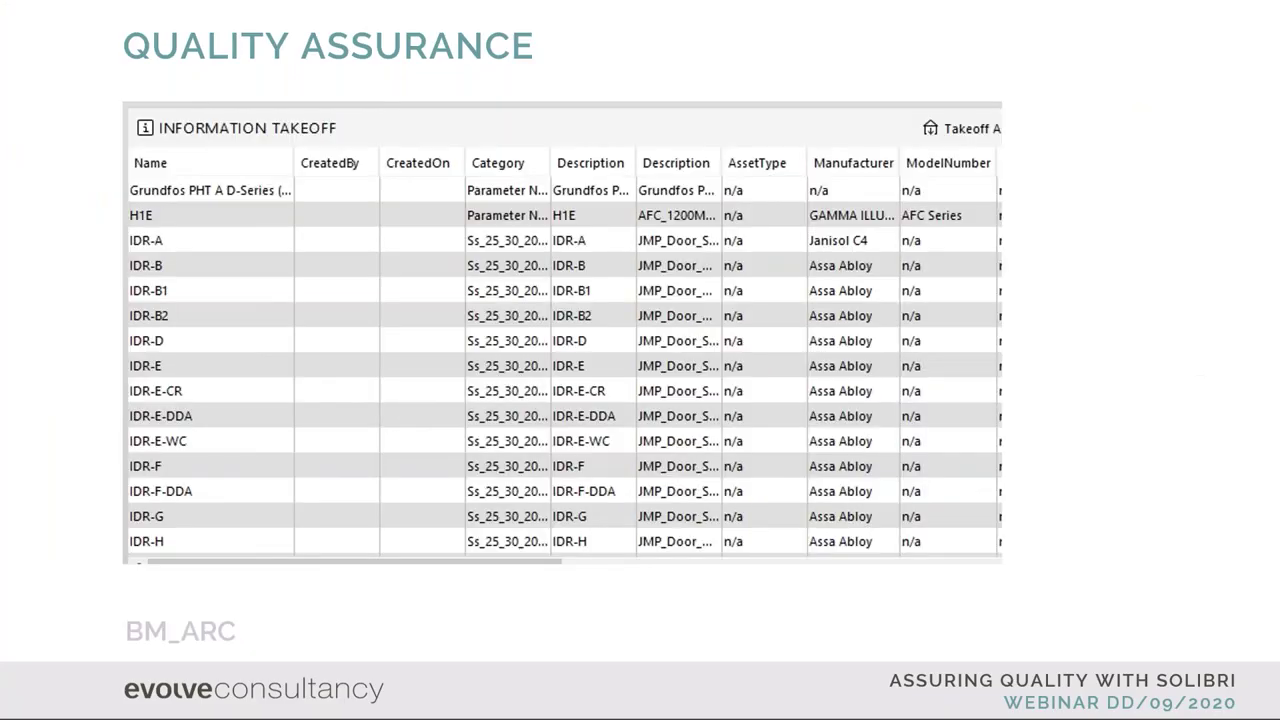
key(Right)
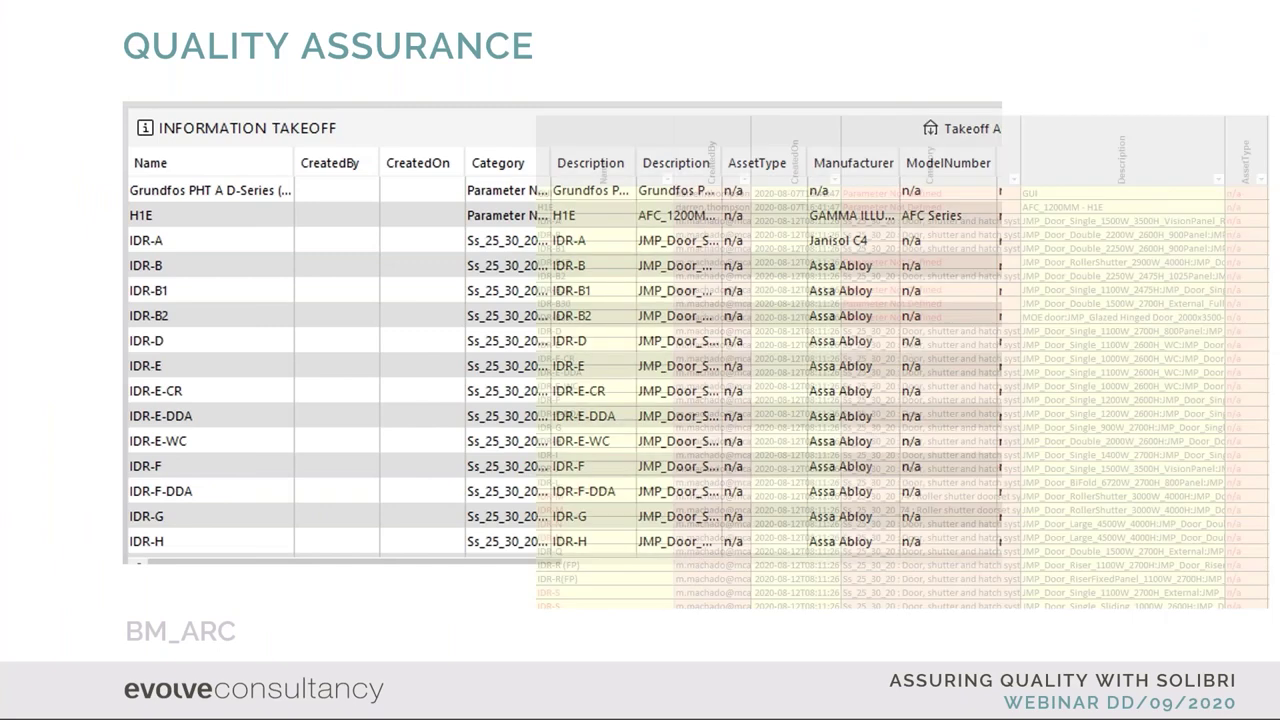
key(Left)
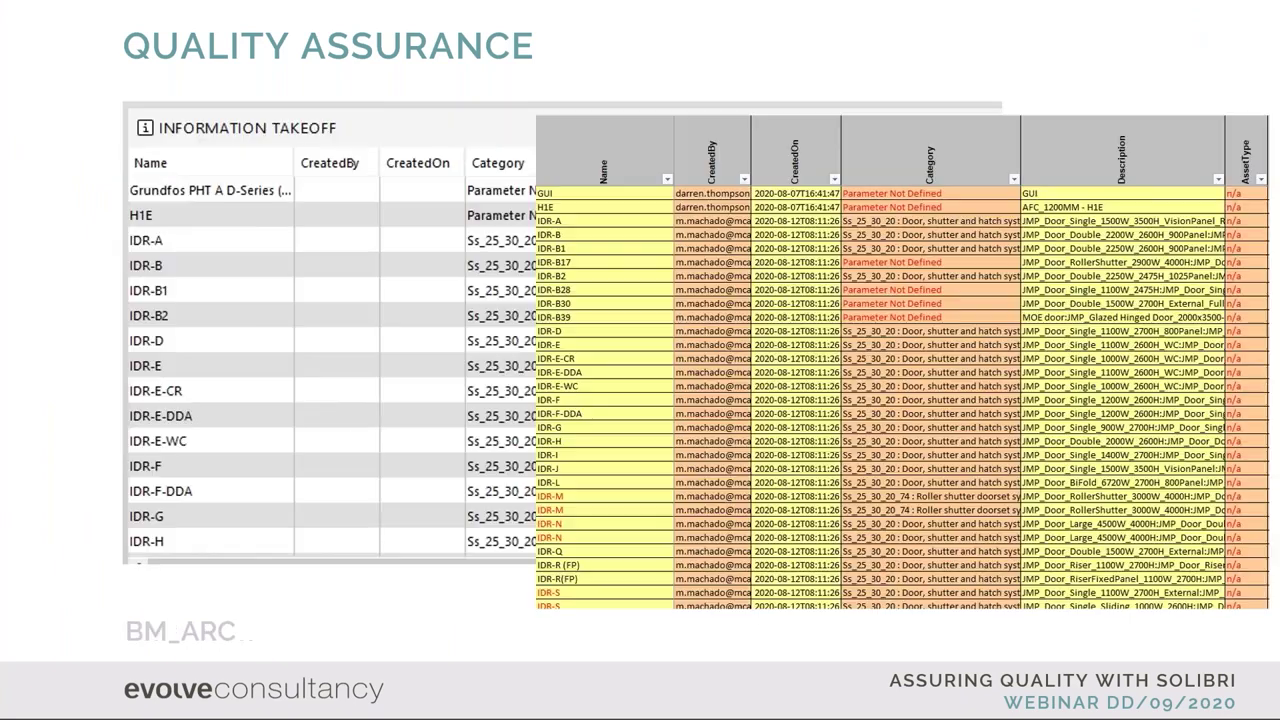